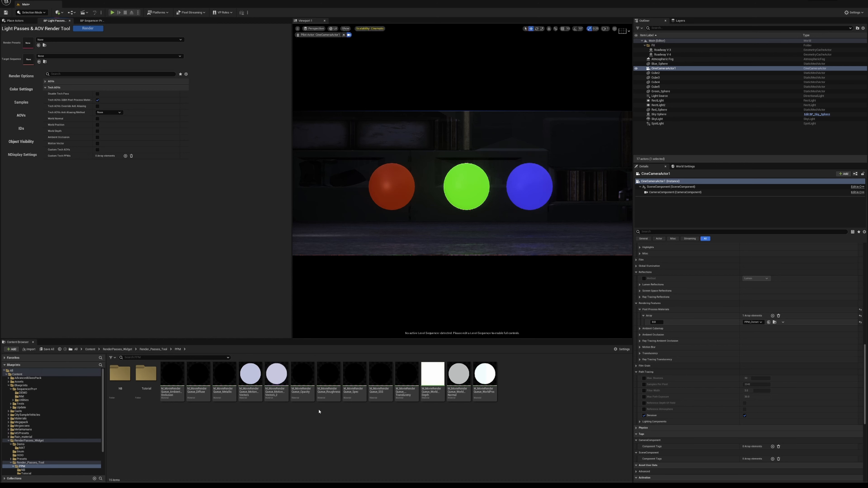
- Enable Custom Tech AOVs in the Light Passes & AOV Render Tool
mouse_move(297, 386)
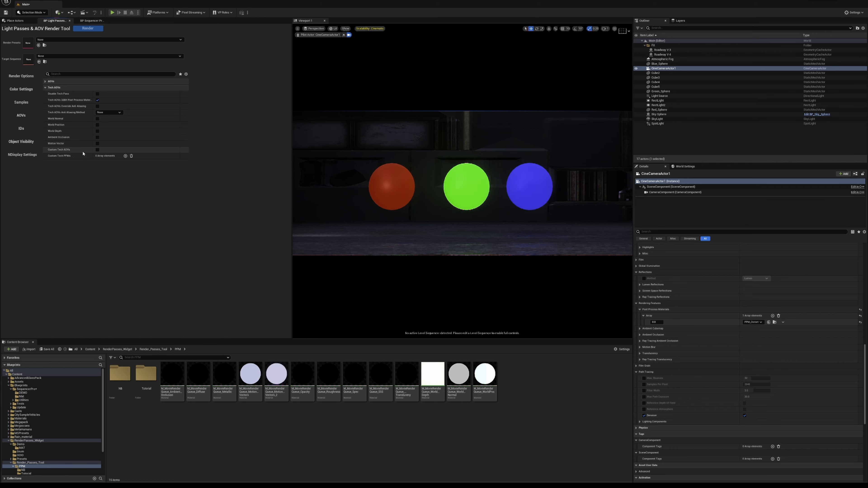
left_click(97, 150)
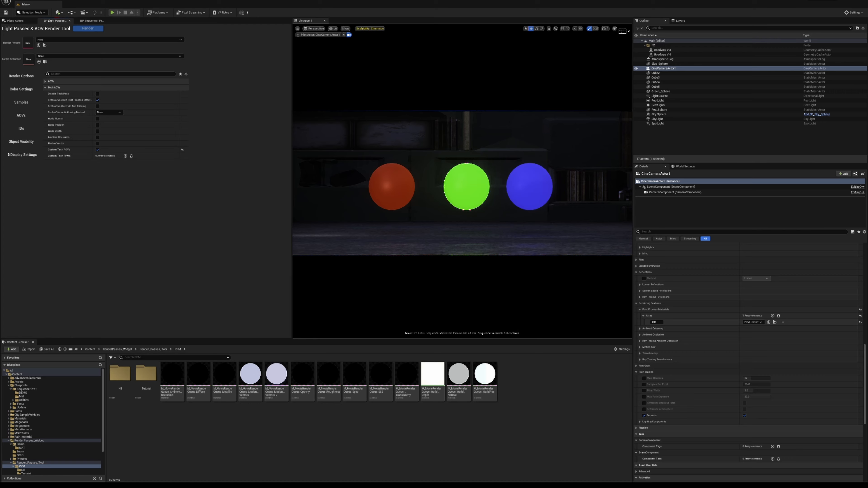
- Switch to the browser, search blueprintUE for "Post Process Material" and look through the results
left_click_drag(867, 199, 516, 16)
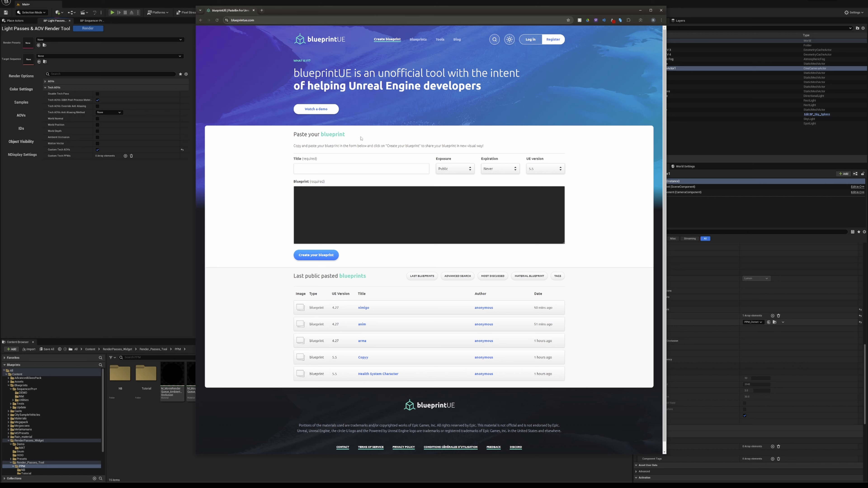
left_click(365, 169)
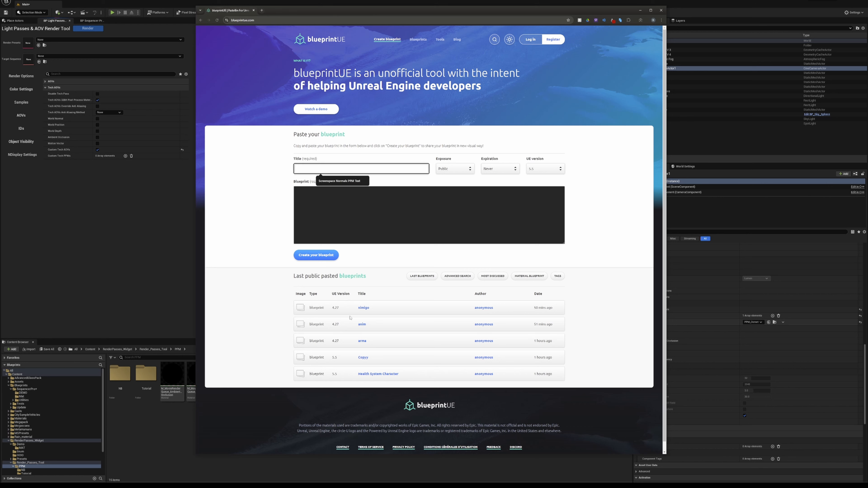
left_click(354, 162)
left_click(355, 167)
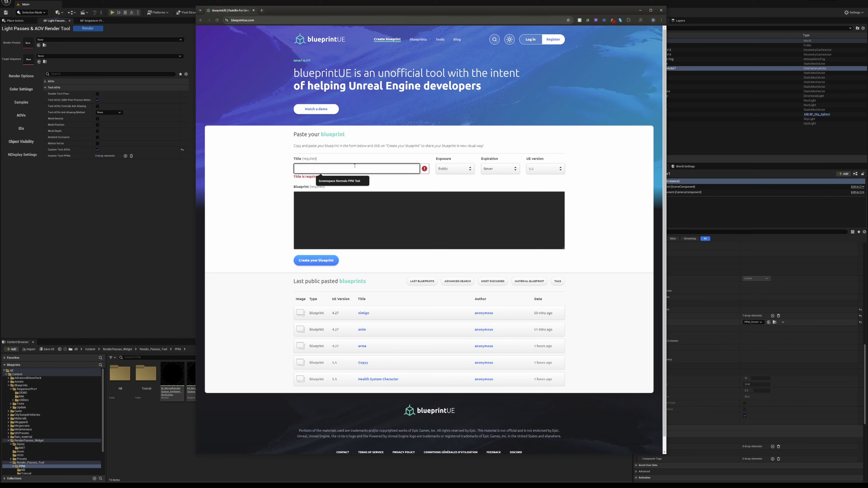
left_click(494, 39)
left_click(408, 40)
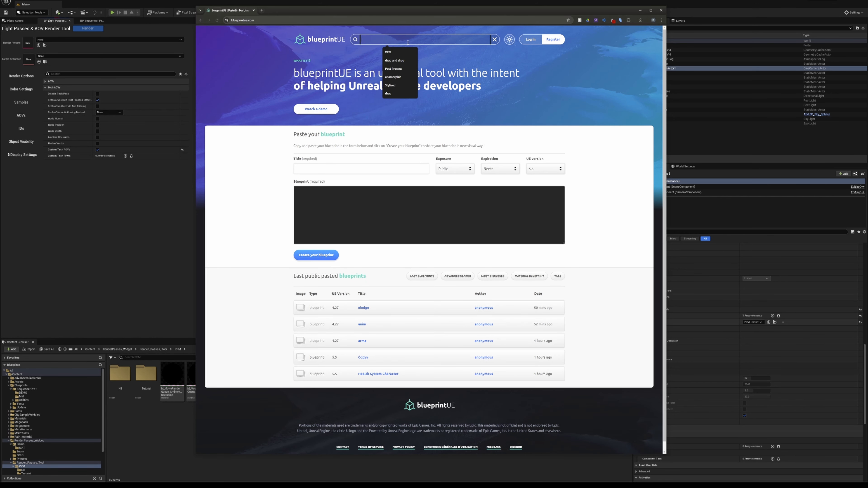
type("Post Proc")
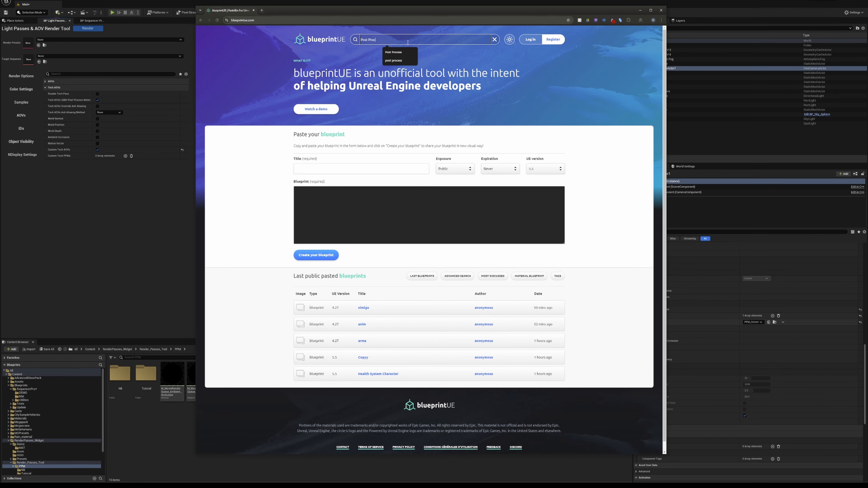
type("ess Material")
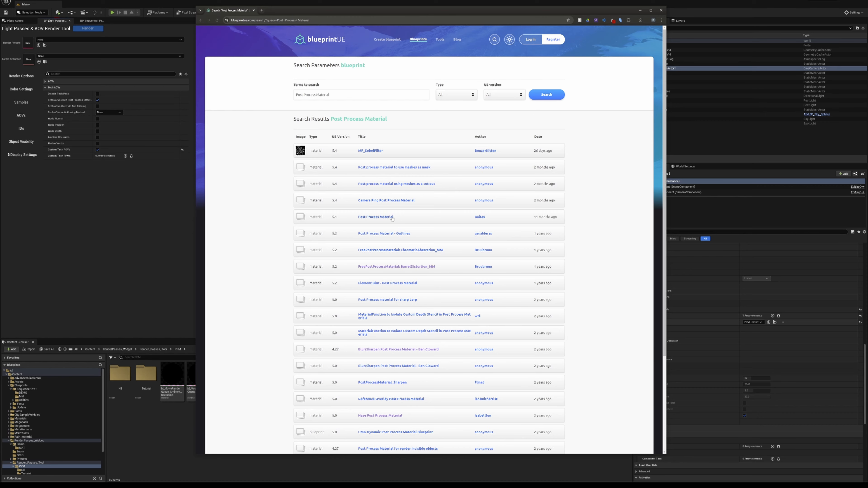
scroll(381, 180, "down", 3)
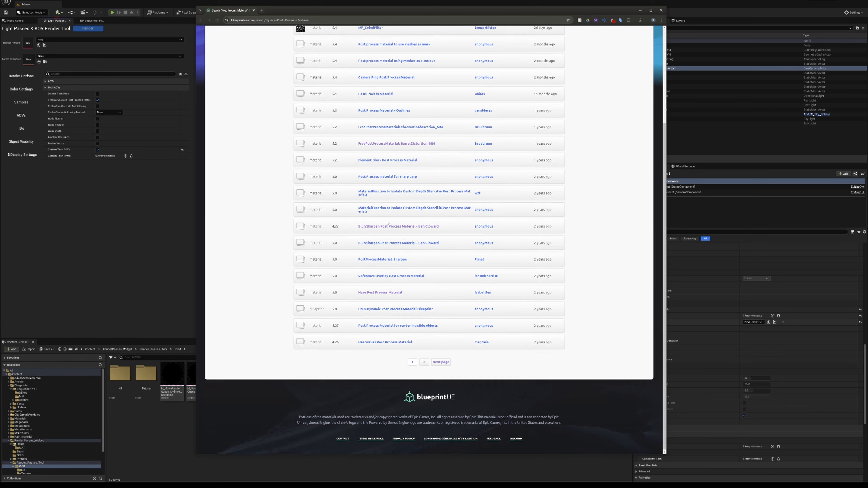
scroll(456, 160, "up", 3)
- Switch back to Unreal Editor and create a material named PPM_GreenChannel in the PPM/Tutorial folder
key("alt+Tab")
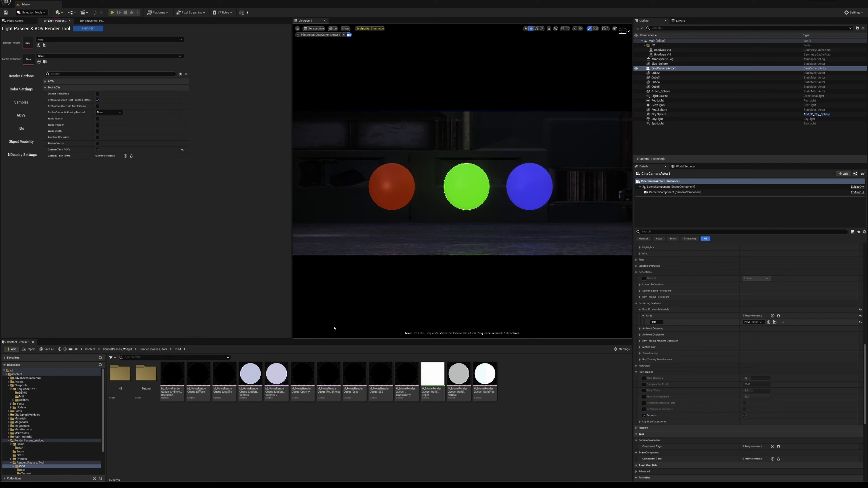
double_click(146, 374)
right_click(144, 388)
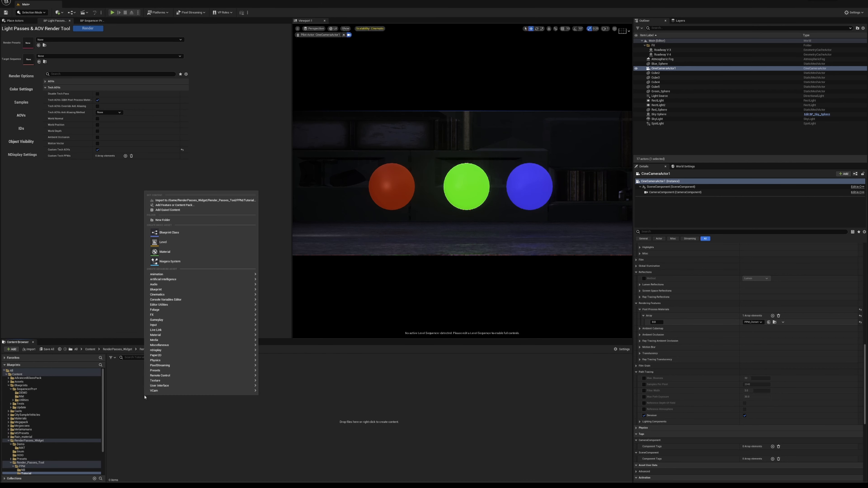
mouse_move(181, 289)
right_click(129, 408)
type("ma")
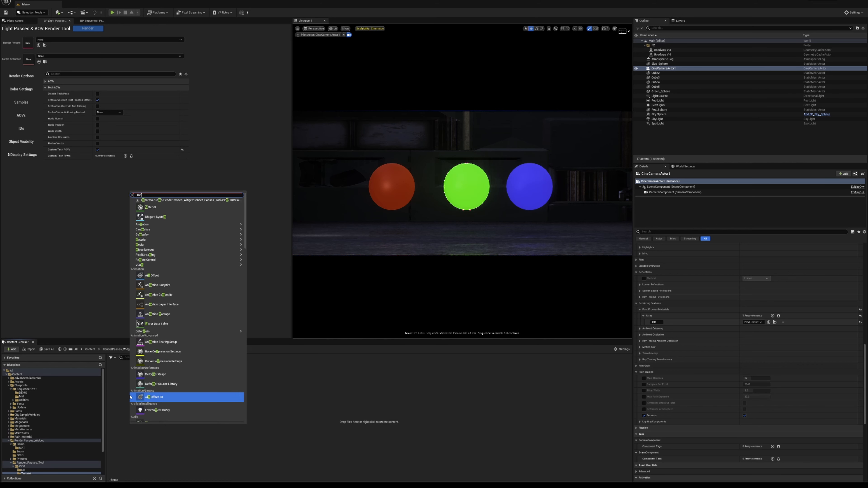
type("terial")
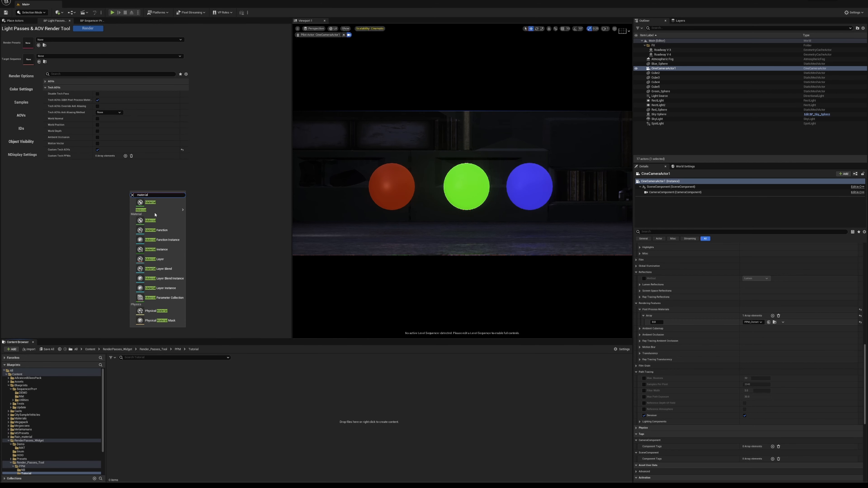
left_click(156, 204)
type("PPM_Gr")
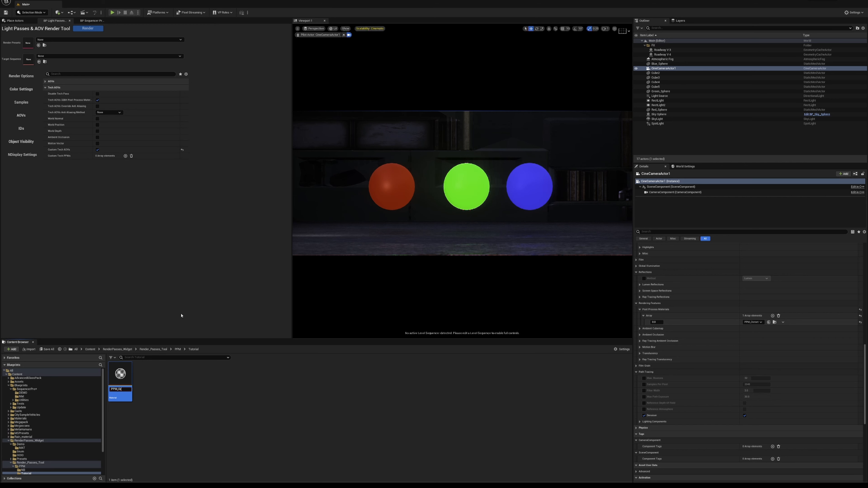
type("eenChannel")
key("Return")
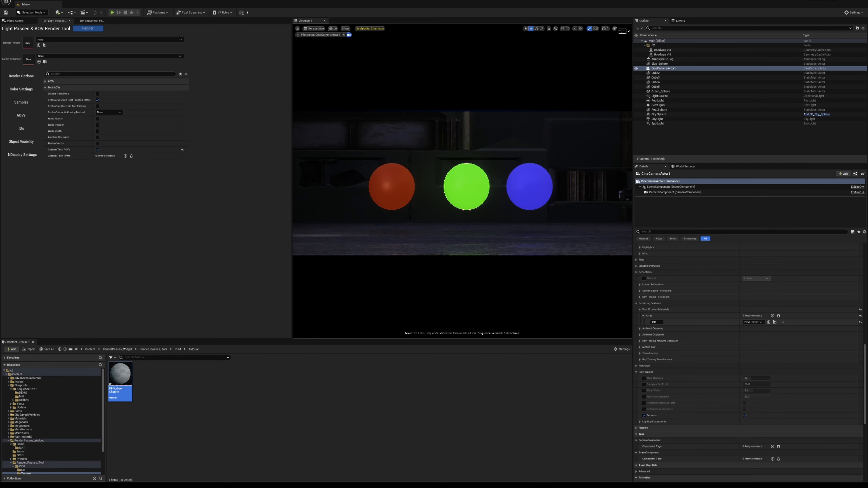
- Open PPM_GreenChannel in a maximized material editor and set its Material Domain to Post Process
left_click_drag(867, 162, 262, 55)
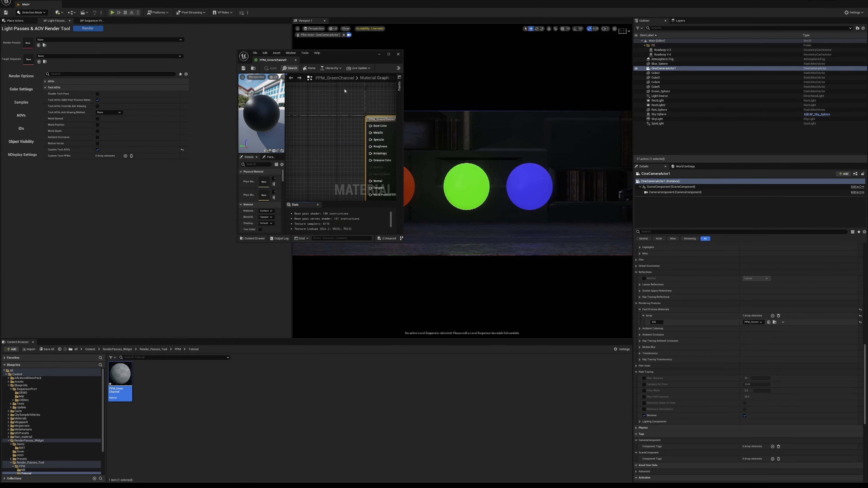
left_click(388, 54)
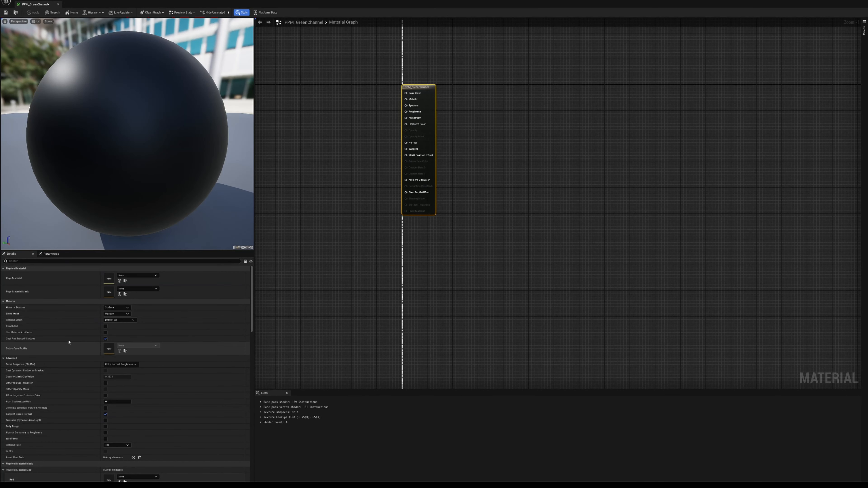
left_click(117, 308)
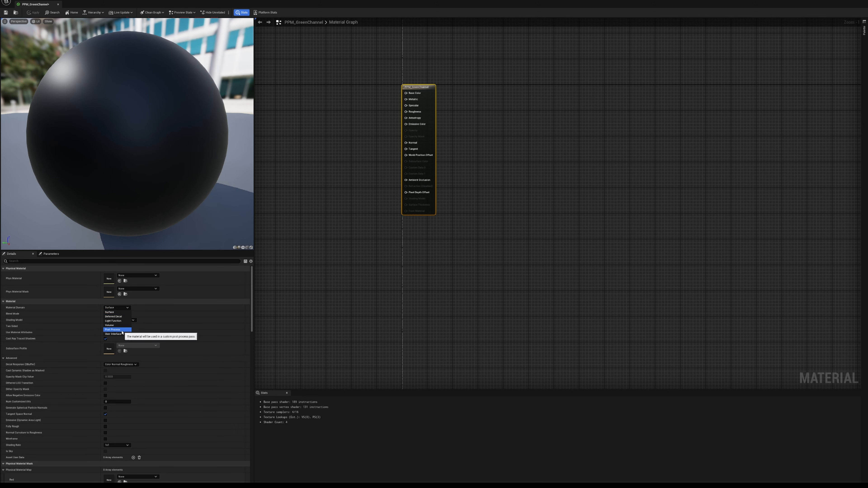
left_click(113, 329)
right_click_drag(439, 123, 501, 138)
left_click_drag(502, 137, 542, 148)
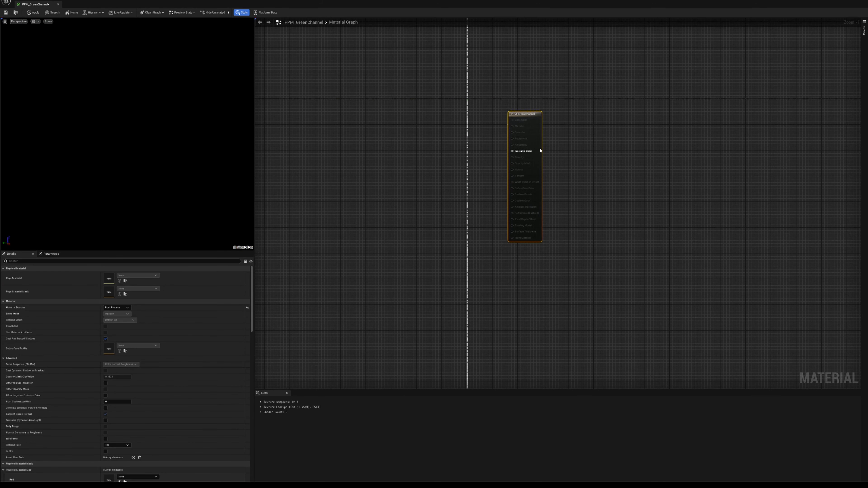
scroll(523, 149, "up", 1)
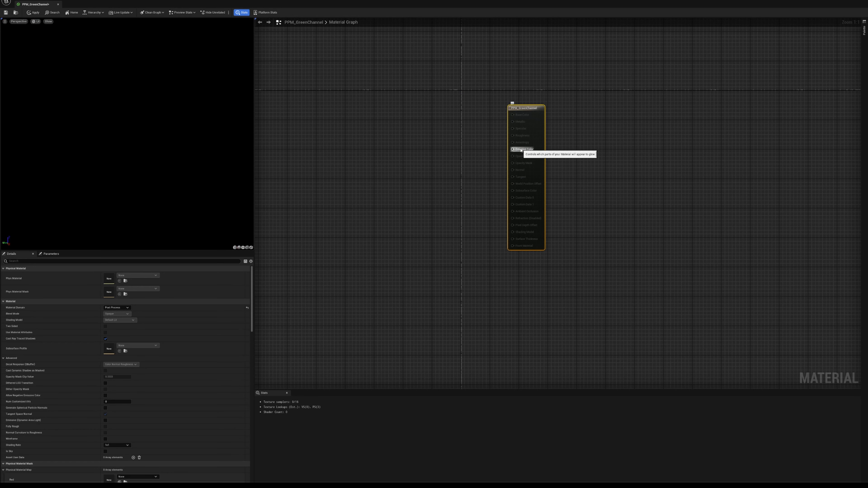
- Add a SceneTexture node to the material graph and set its Scene Texture Id to PostProcessInput0
key("ctrl+v")
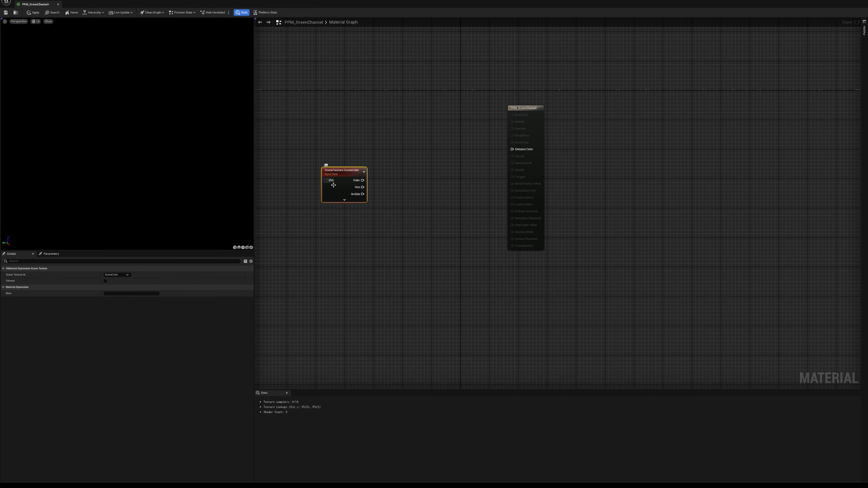
left_click(124, 276)
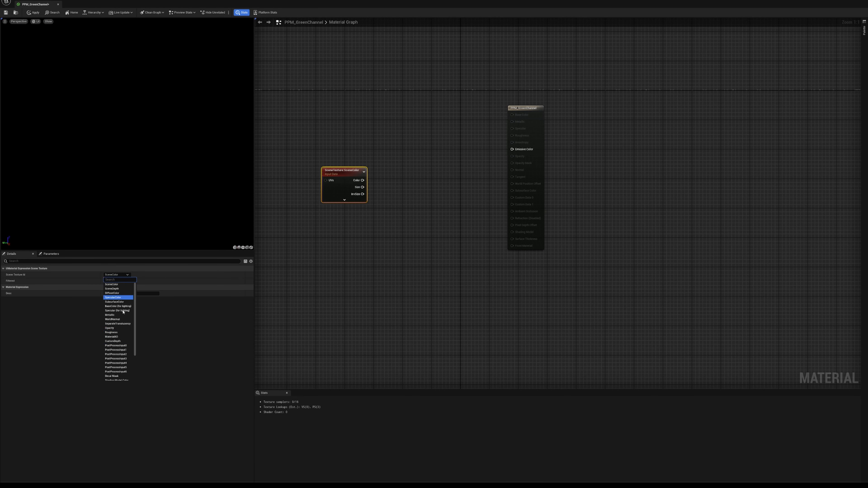
left_click(118, 356)
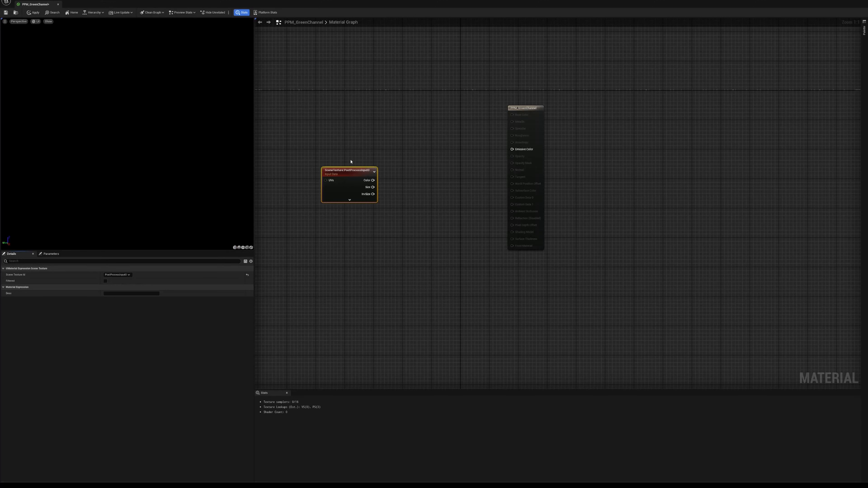
- Connect the SceneTexture node's Color output to Emissive Color, save the material and leave its editor
left_click_drag(349, 171, 513, 151)
left_click(7, 13)
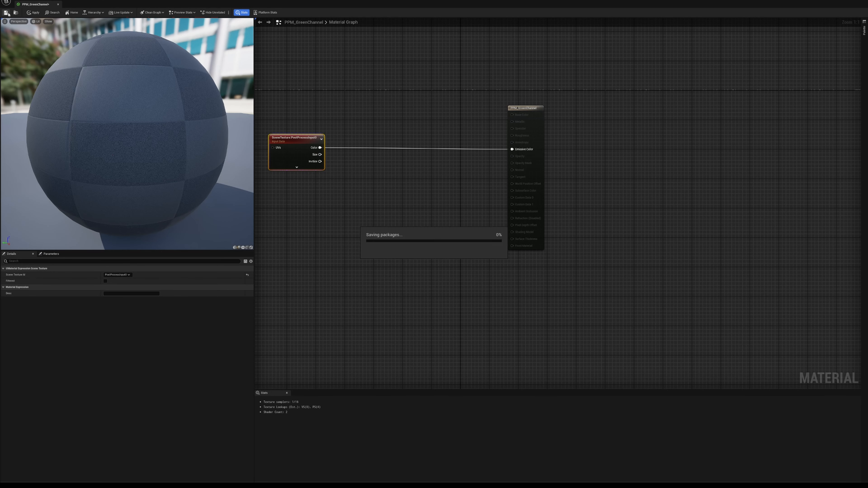
left_click(843, 2)
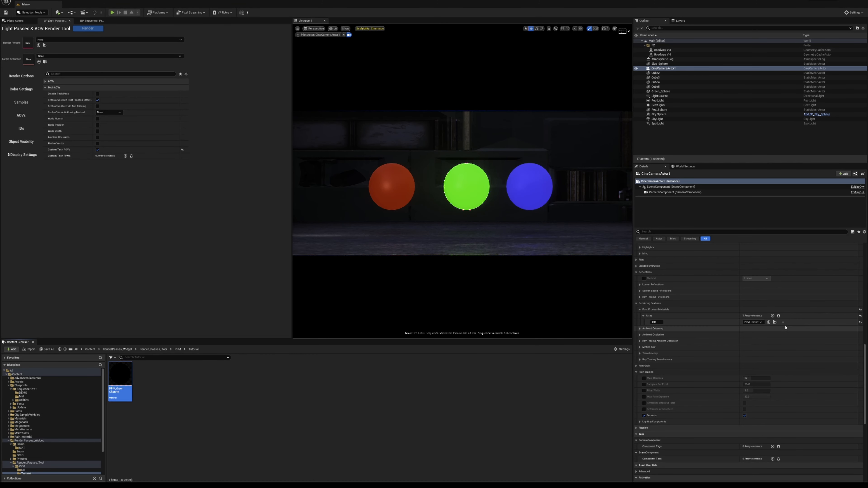
- Add an asset reference entry to CineCameraActor1's Post Process Materials array and assign PPM_GreenChannel to it
left_click(667, 119)
left_click(665, 69)
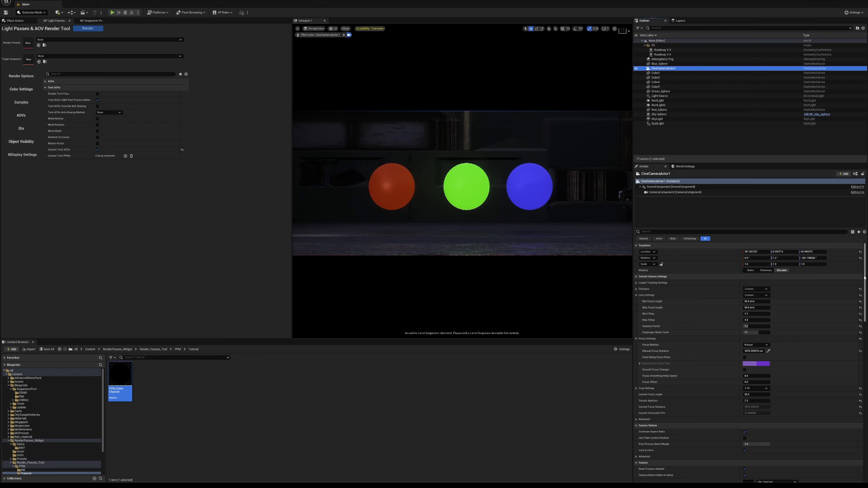
scroll(857, 344, "down", 6)
scroll(857, 344, "down", 5)
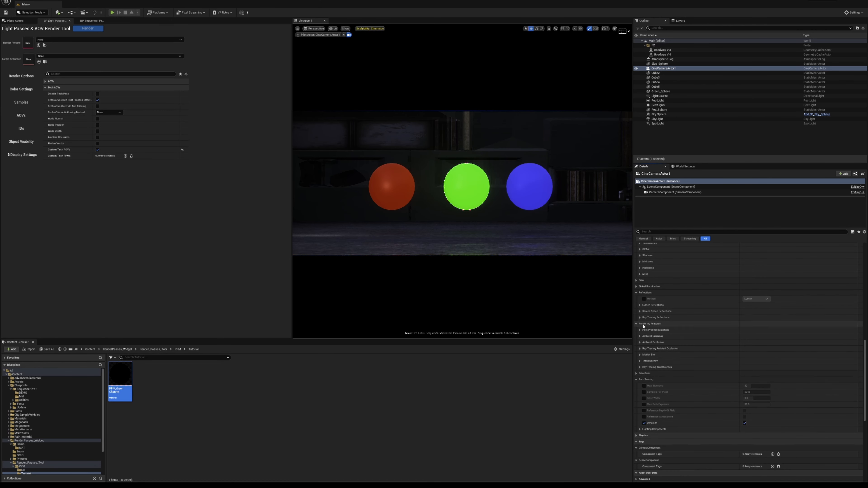
left_click(639, 330)
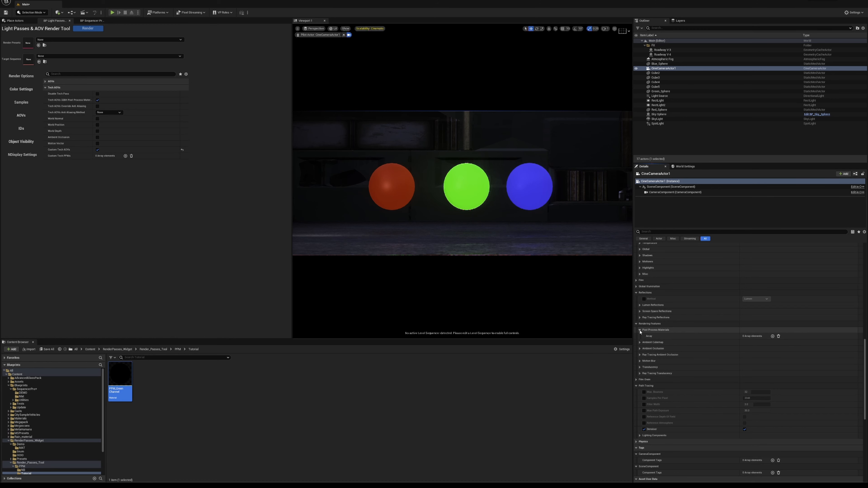
left_click(772, 336)
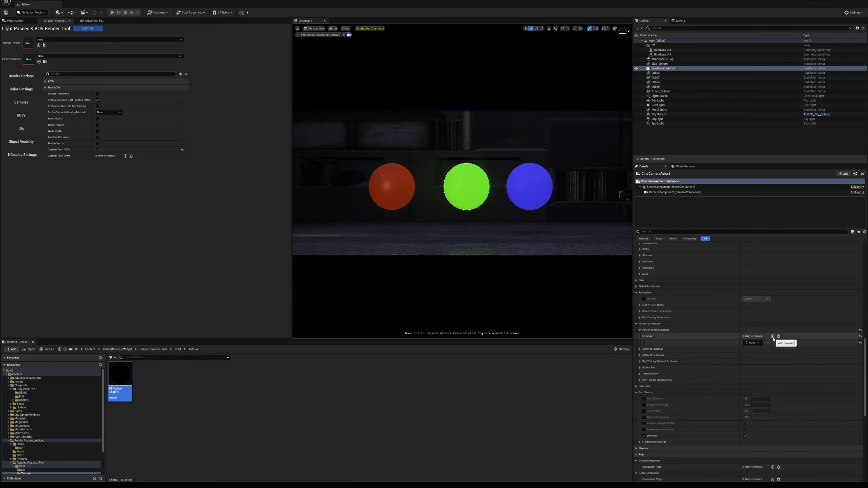
left_click(752, 343)
left_click(754, 348)
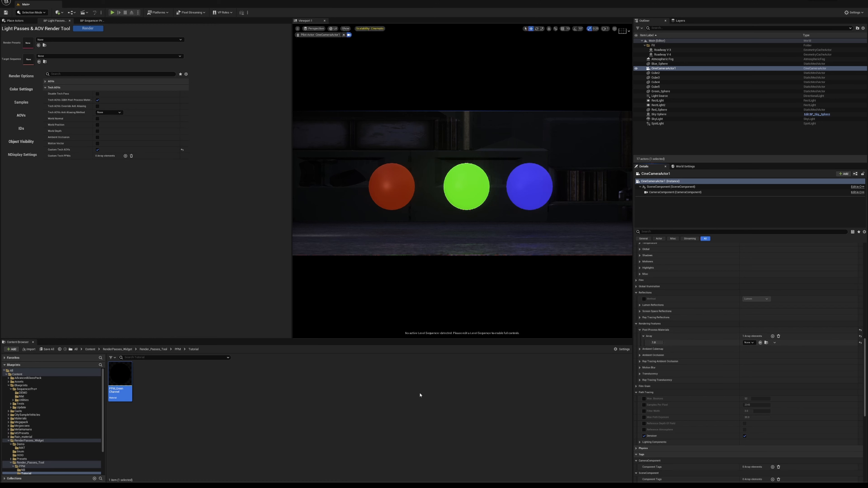
left_click_drag(120, 379, 748, 343)
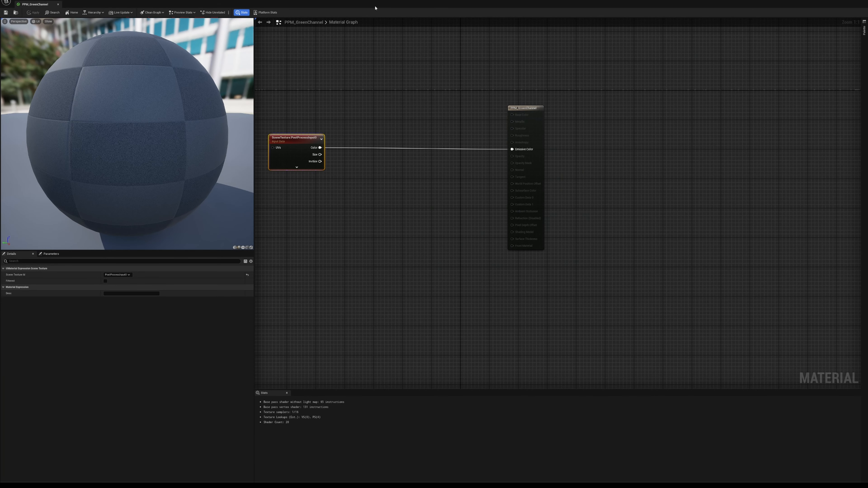
left_click_drag(375, 8, 382, 130)
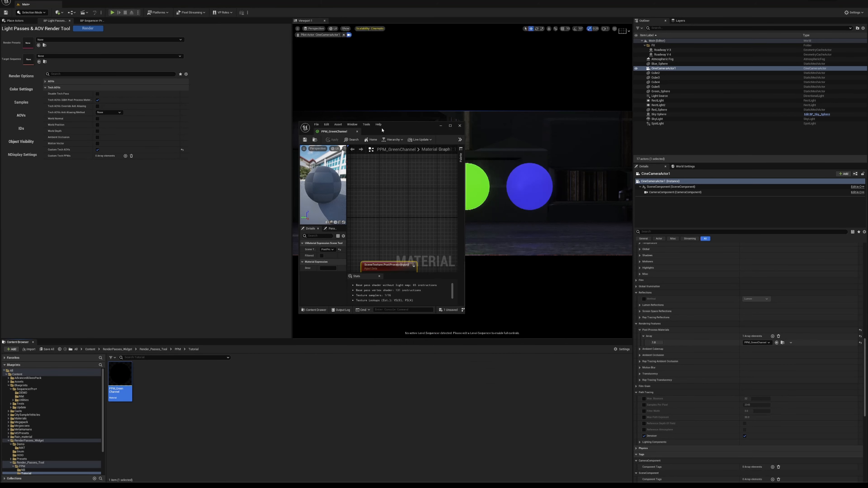
right_click_drag(389, 260, 362, 206)
right_click_drag(450, 207, 397, 213)
scroll(385, 224, "down", 5)
left_click_drag(430, 129, 423, 133)
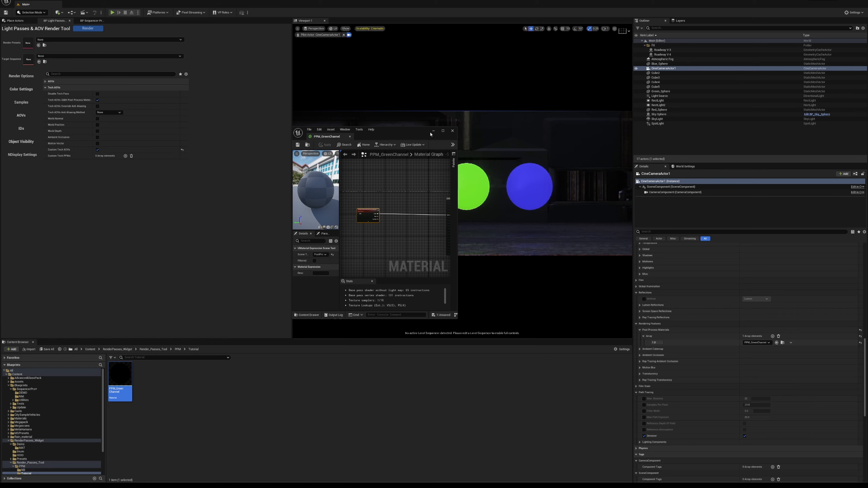
left_click_drag(430, 132, 472, 131)
left_click(485, 132)
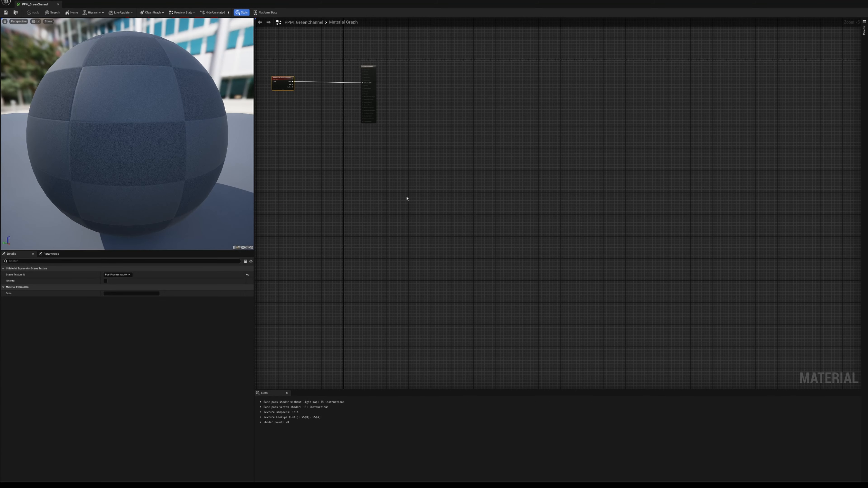
- Move the SceneTexture node farther from the PPM_GreenChannel output node to make room between them
right_click_drag(407, 199, 566, 306)
scroll(455, 195, "up", 5)
right_click_drag(454, 223, 564, 214)
left_click_drag(533, 176, 443, 145)
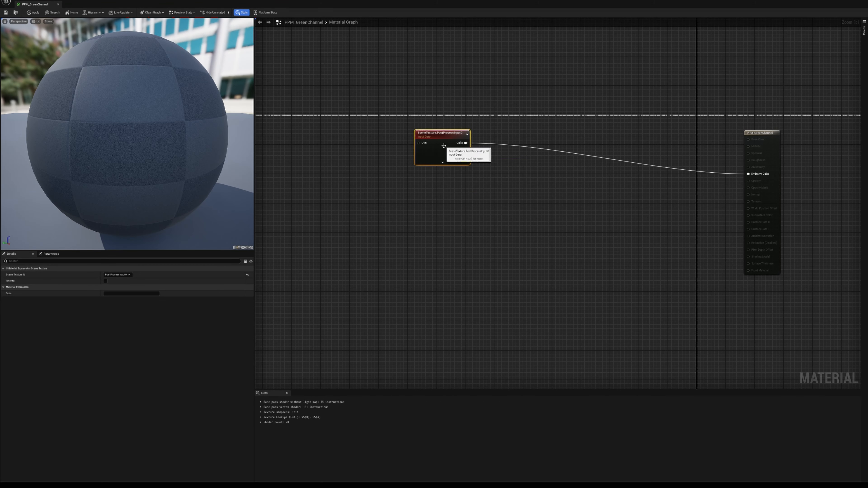
- Add a SplitComponents node and connect the SceneTexture node's Color output to its Color input, placing it near the SceneTexture node
left_click(596, 205)
right_click(598, 205)
type("ds")
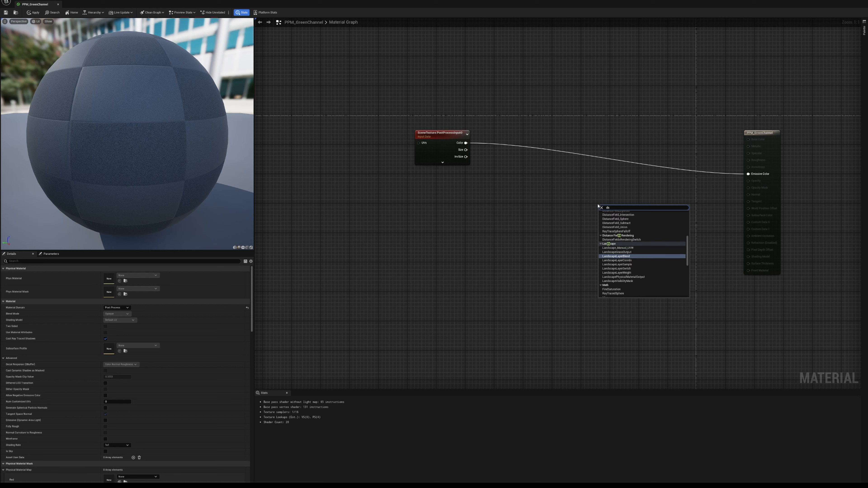
key("BackSpace")
key("BackSpace")
type("split com")
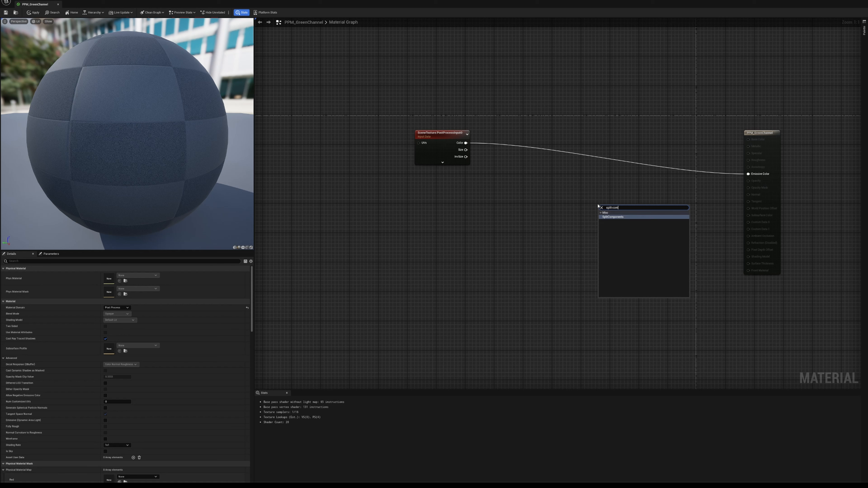
key("Return")
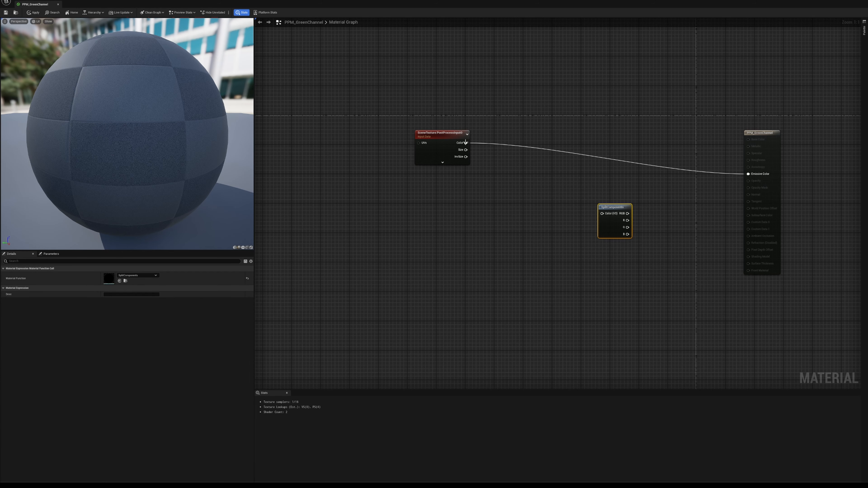
left_click_drag(465, 143, 549, 149)
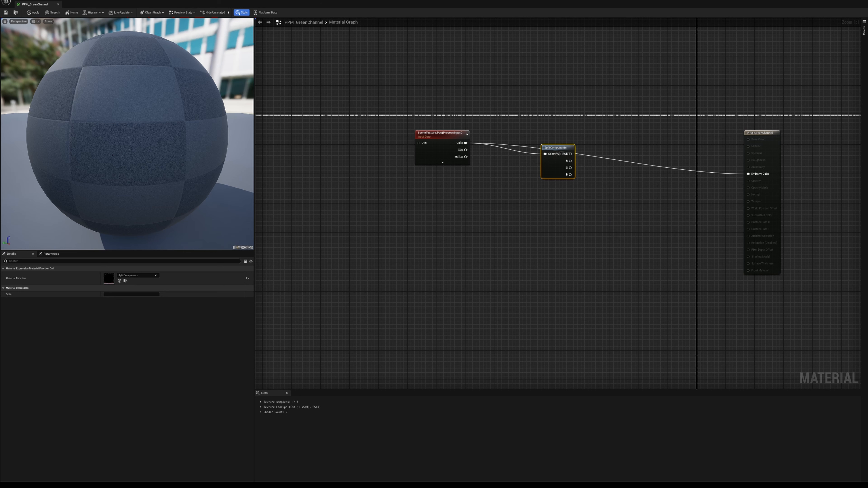
left_click_drag(559, 176, 541, 180)
- Add a Subtract node after the SplitComponents node, duplicate it, and place the copy beneath the original
right_click(606, 178)
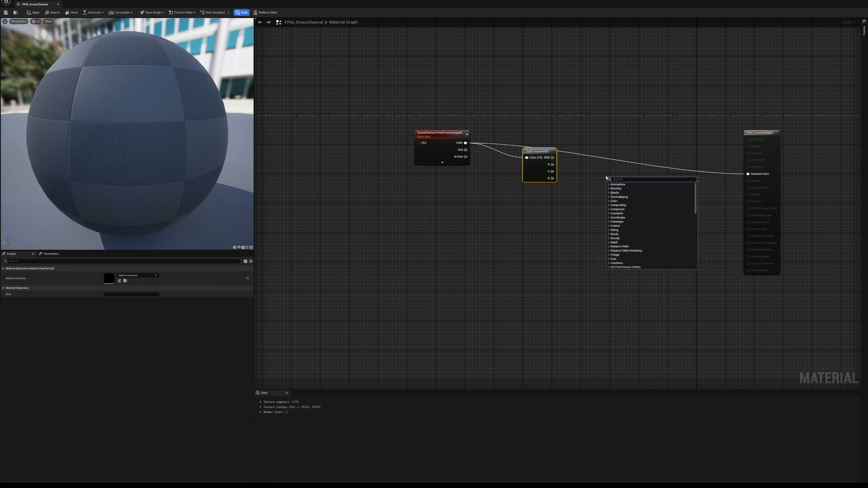
type("subtr")
key("Return")
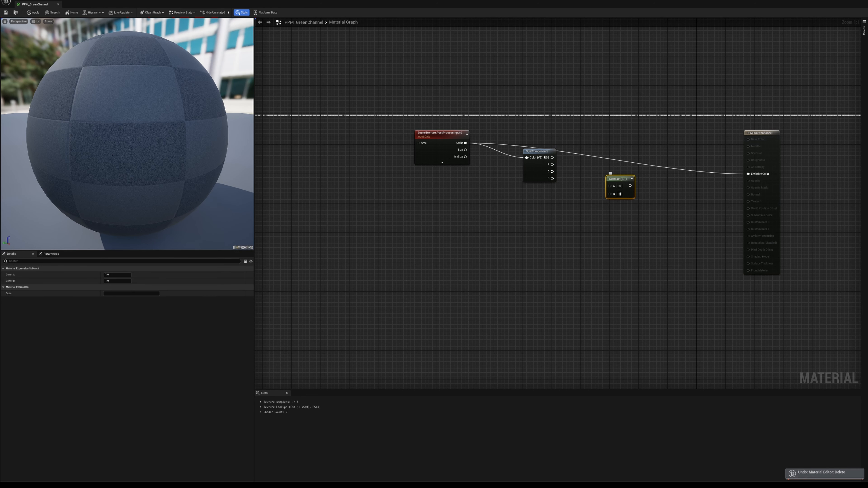
key("ctrl+d")
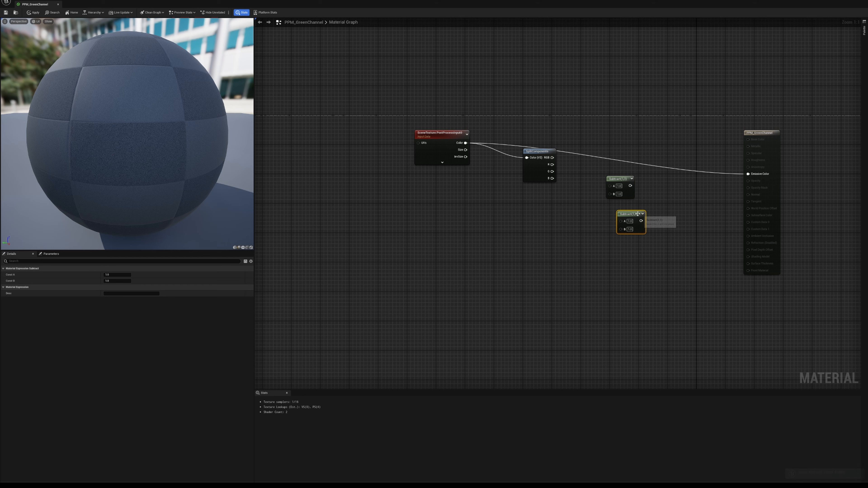
left_click_drag(627, 216, 612, 216)
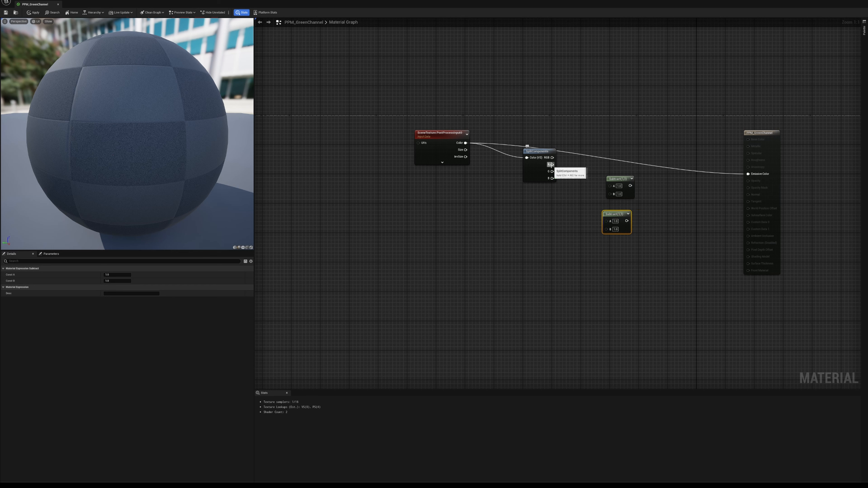
- Wire SplitComponents' G output to A of both Subtract nodes, with R into the upper node's B and B into the lower node's B
left_click_drag(550, 165, 617, 166)
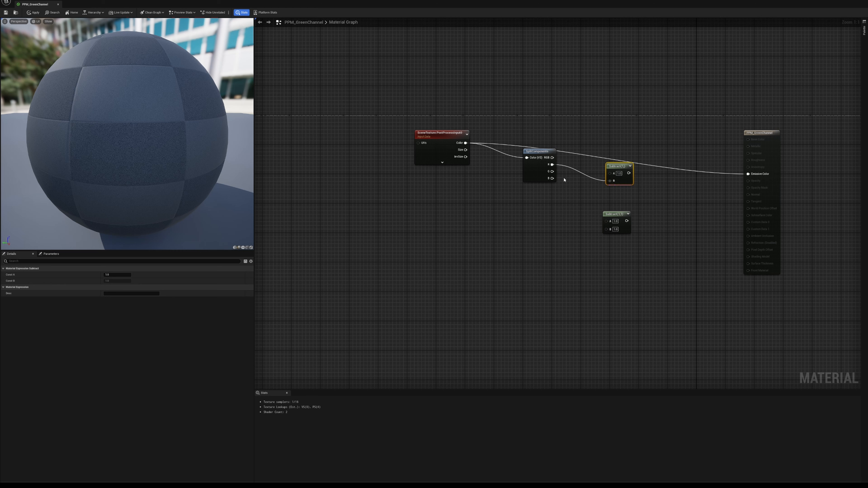
left_click_drag(551, 177, 618, 214)
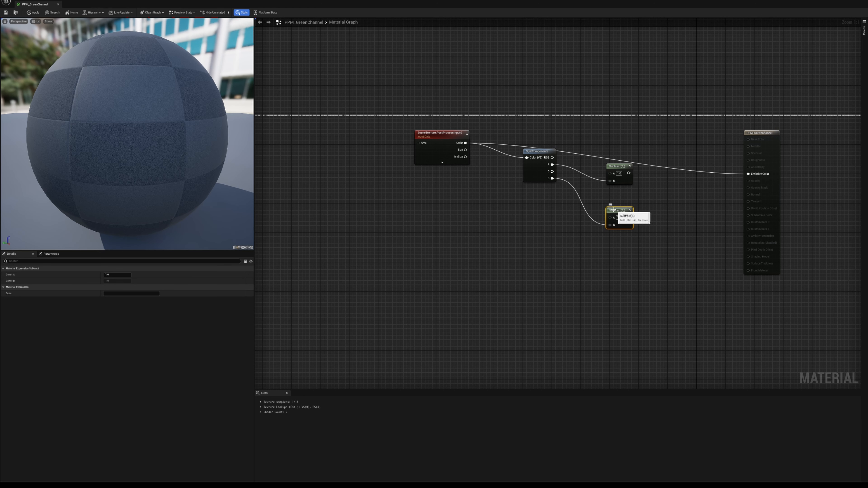
left_click_drag(552, 172, 612, 175)
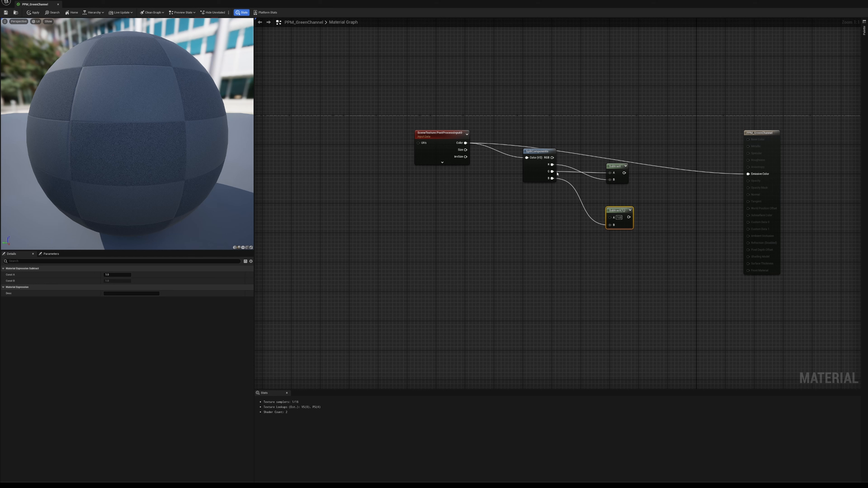
left_click_drag(552, 172, 614, 221)
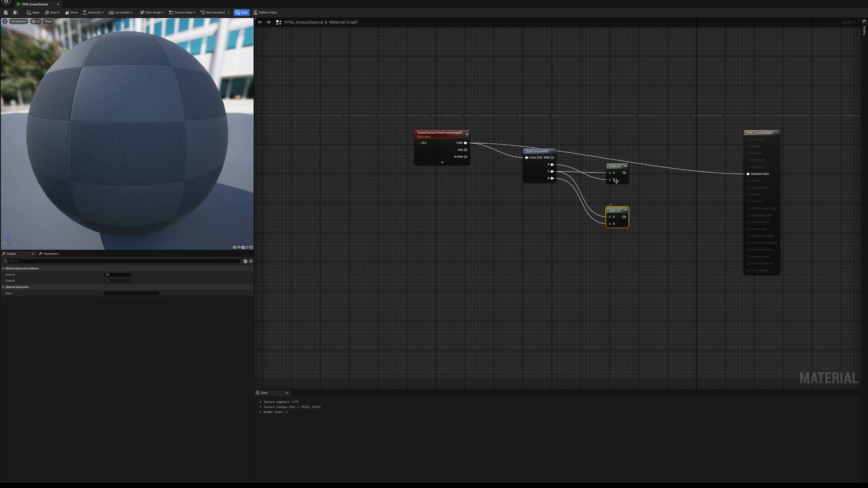
left_click_drag(615, 166, 603, 166)
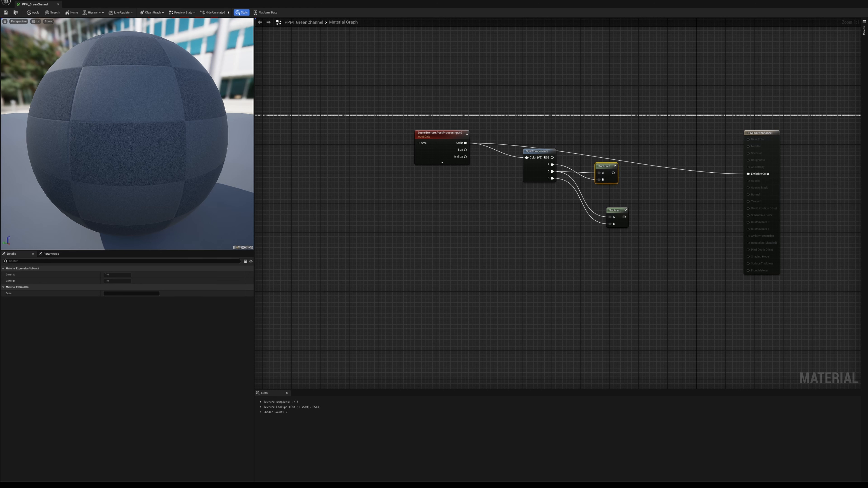
- Add a Lerp node fed by both Subtract outputs at A and B, connect it to Emissive Color, and save the material
right_click(661, 200)
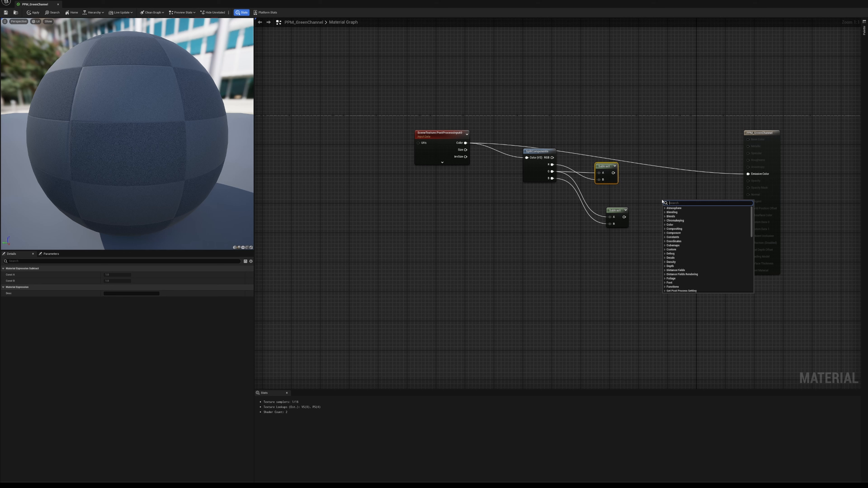
type("linear")
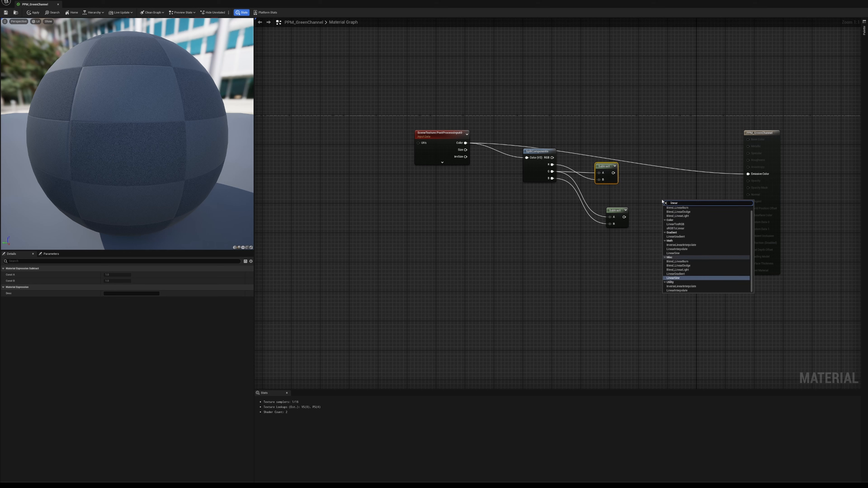
type("int")
key("Return")
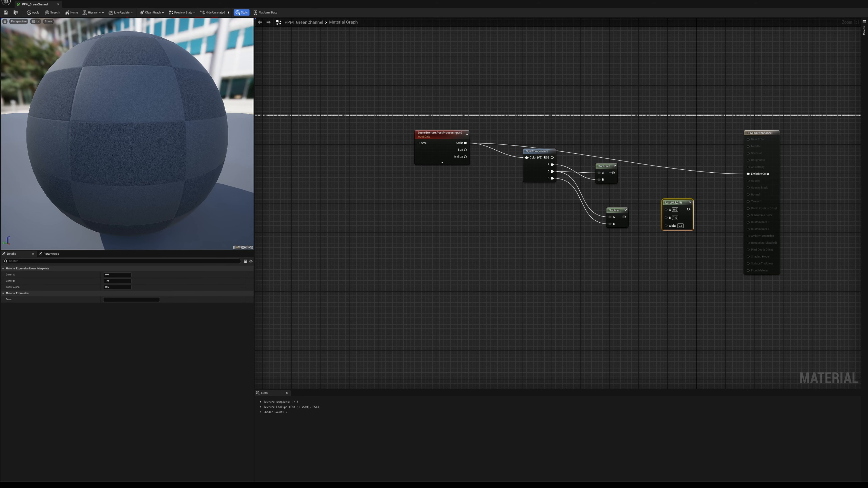
left_click_drag(613, 172, 748, 174)
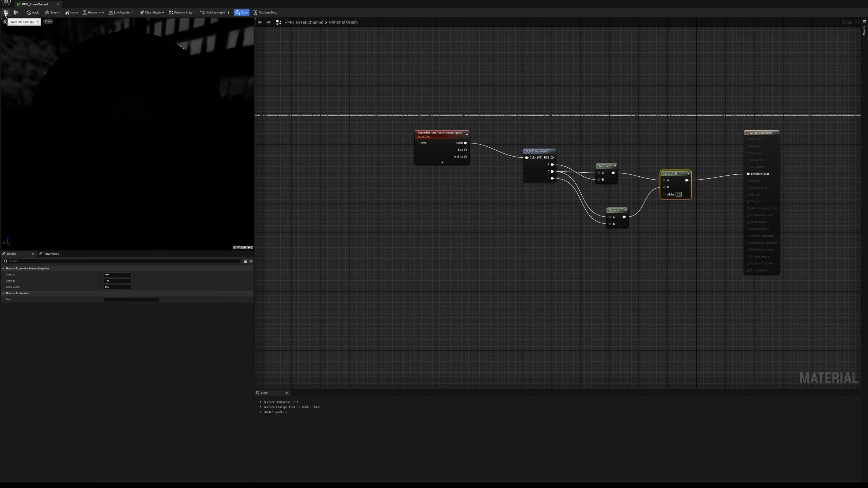
left_click(5, 12)
- Set PPM_GreenChannel's Blendable Location to Before Tonemapping and save the material
left_click_drag(253, 325, 256, 287)
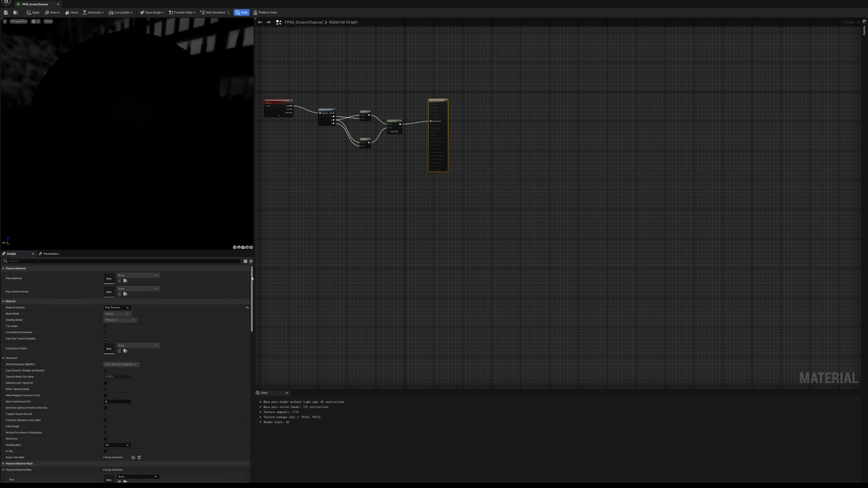
scroll(77, 363, "down", 15)
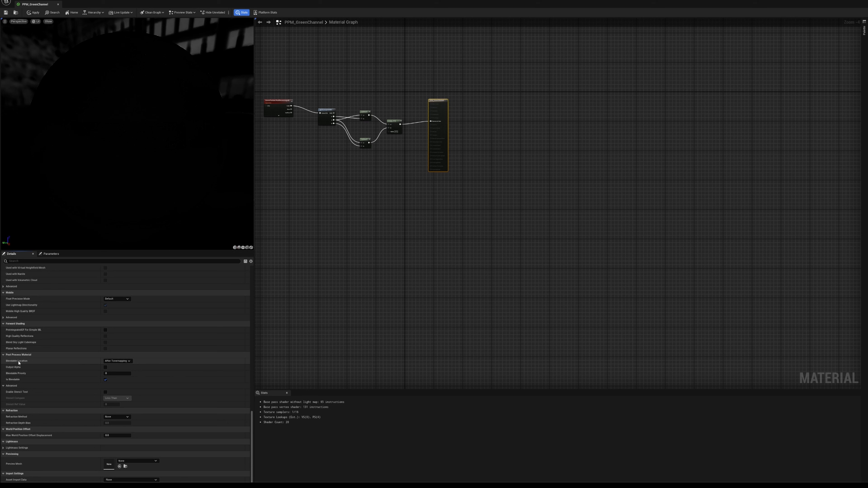
left_click(120, 361)
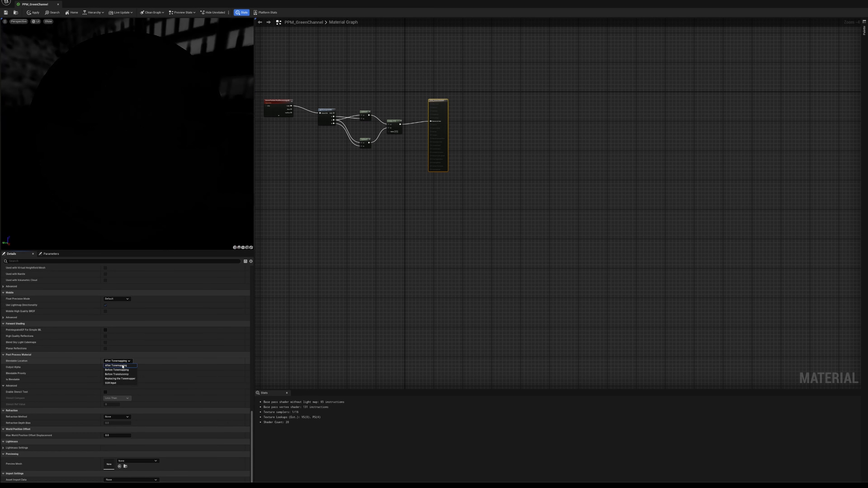
left_click(122, 370)
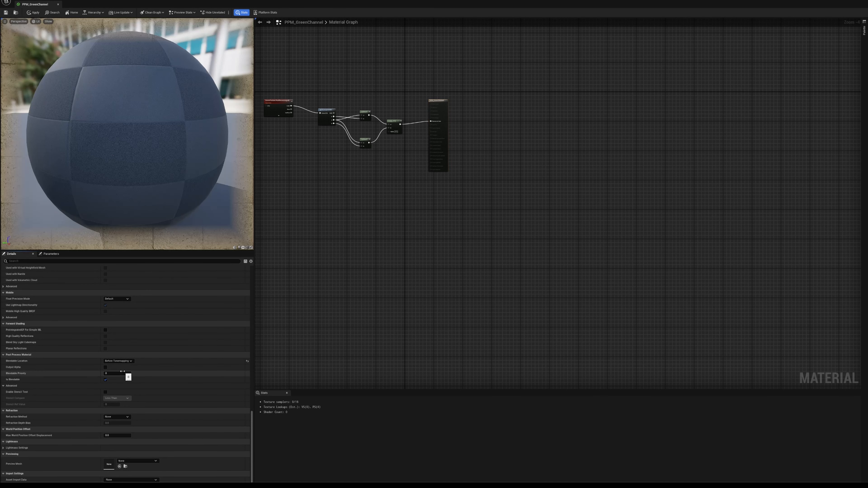
left_click(6, 13)
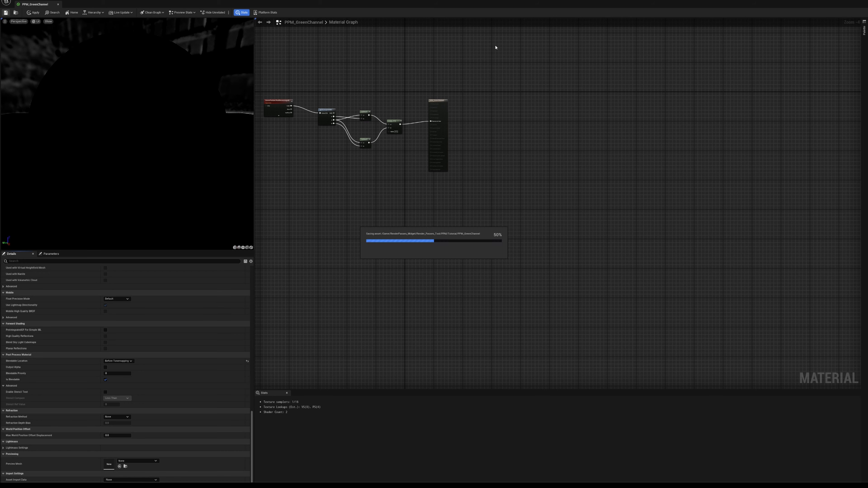
- Leave the material editor and raise PPM_GreenChannel's weight to 1.0 in CineCameraActor1's Post Process Materials array
left_click(844, 2)
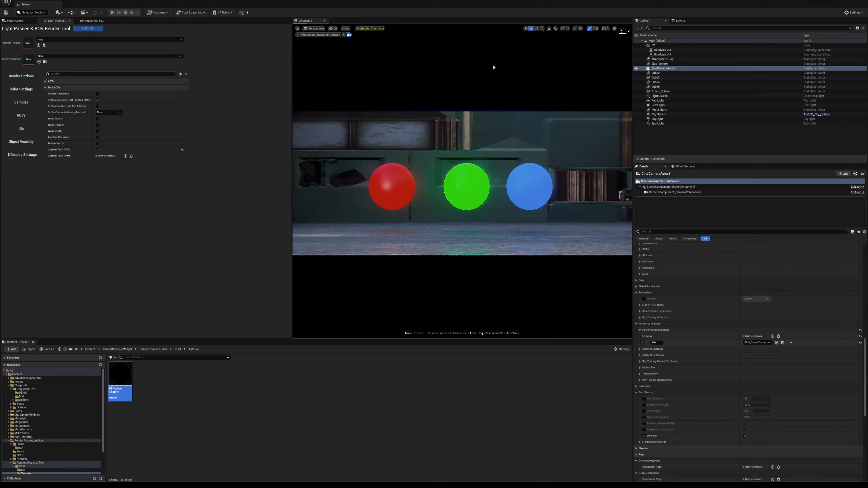
left_click_drag(653, 343, 663, 343)
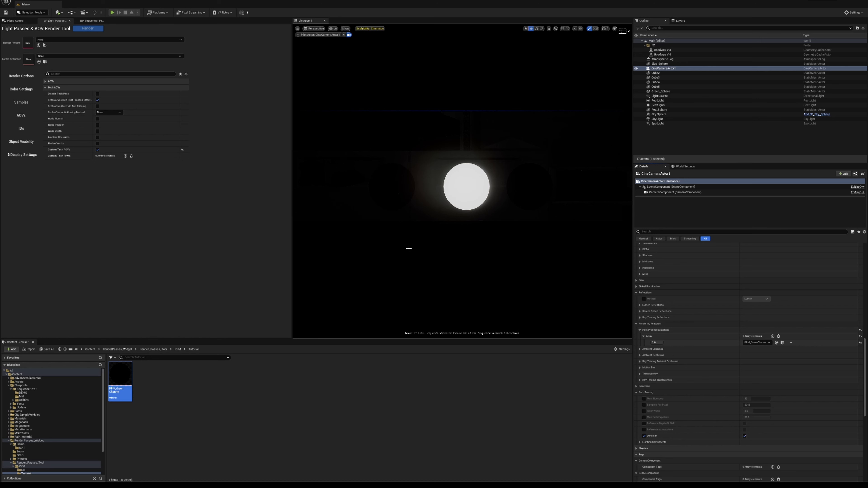
- Create a material named PPM_CustomDepth in the Tutorial folder, open it, and set its Material Domain to Post Process
scroll(40, 445, "down", 3)
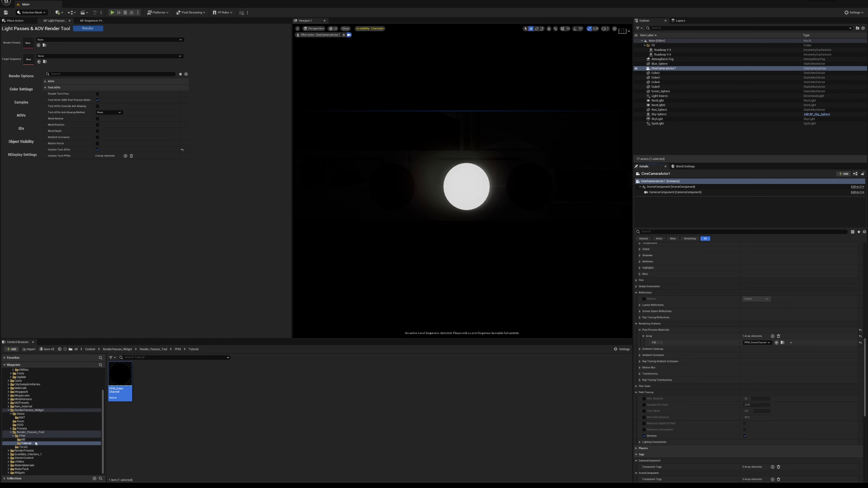
right_click(155, 402)
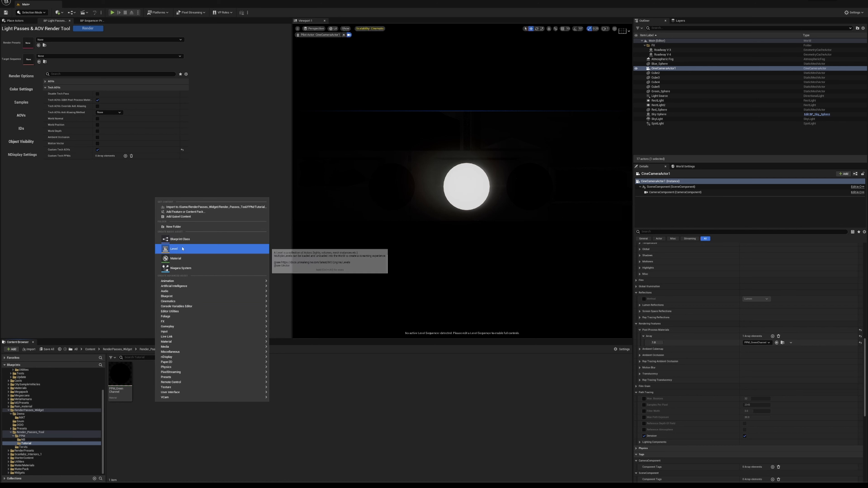
left_click(185, 258)
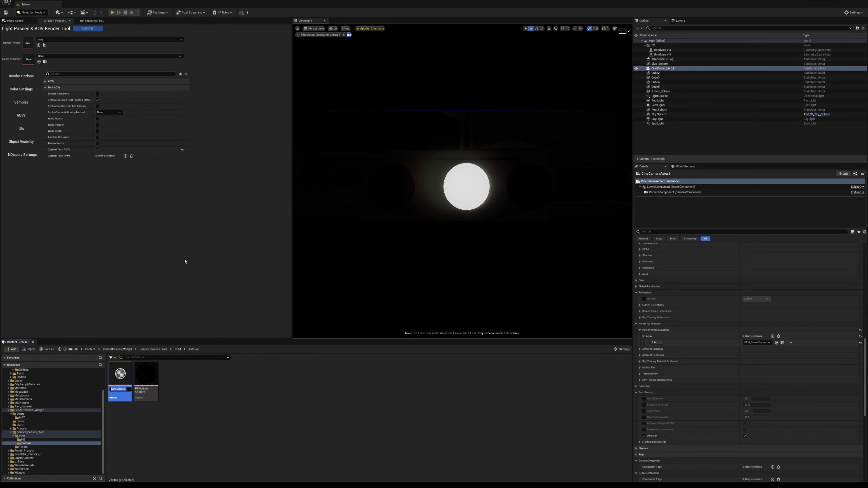
type("PPM_")
type("CustomDepth")
key("Return")
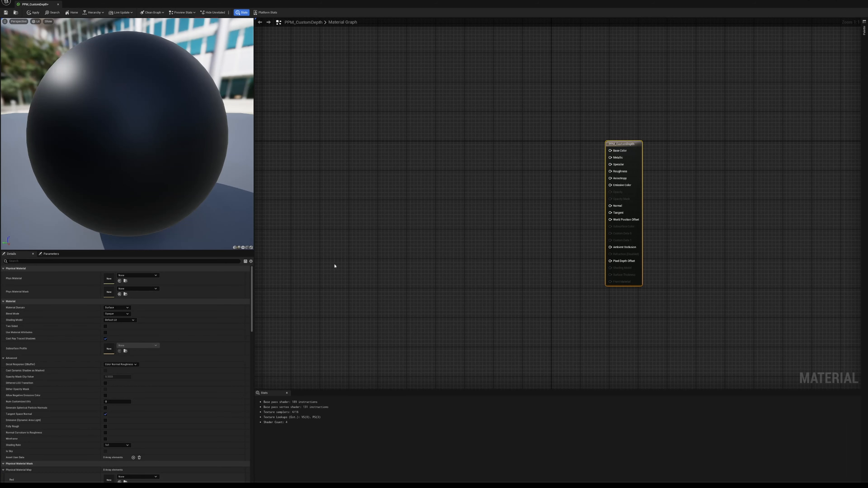
left_click(120, 307)
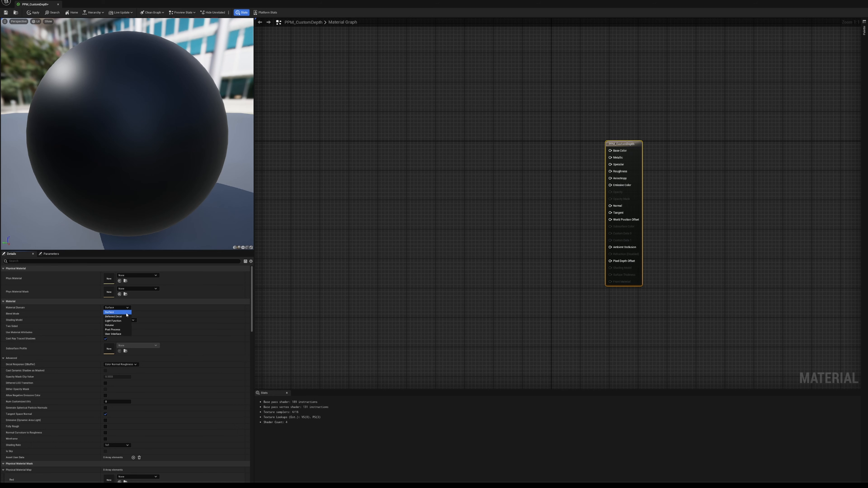
left_click(116, 329)
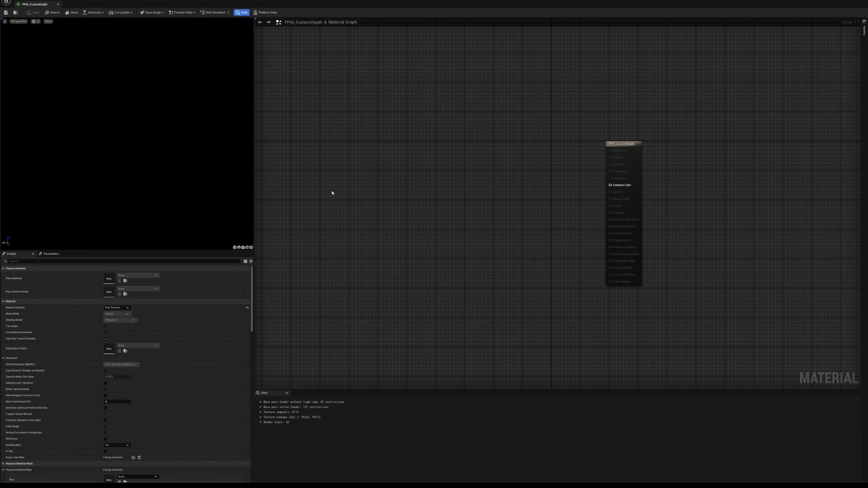
- Add a TextureCoordinate node and connect its output to the UVs input of a new SceneDepth node
right_click(327, 190)
key("Tab")
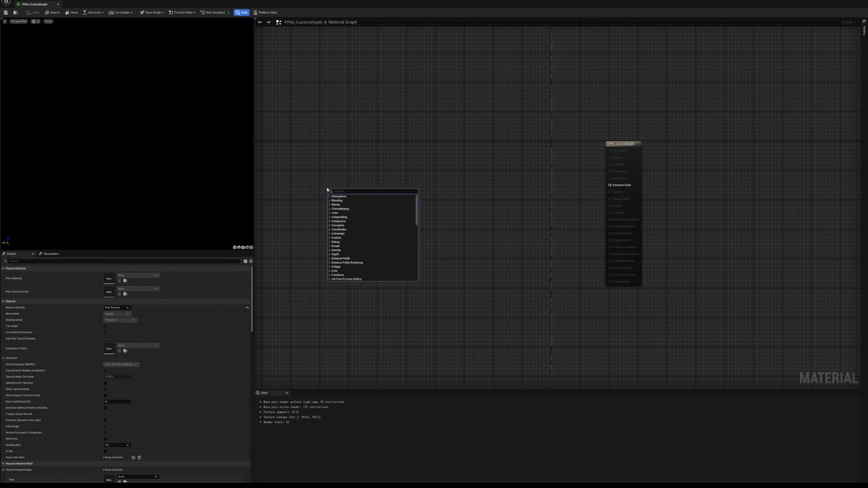
left_click(340, 192)
type("tex")
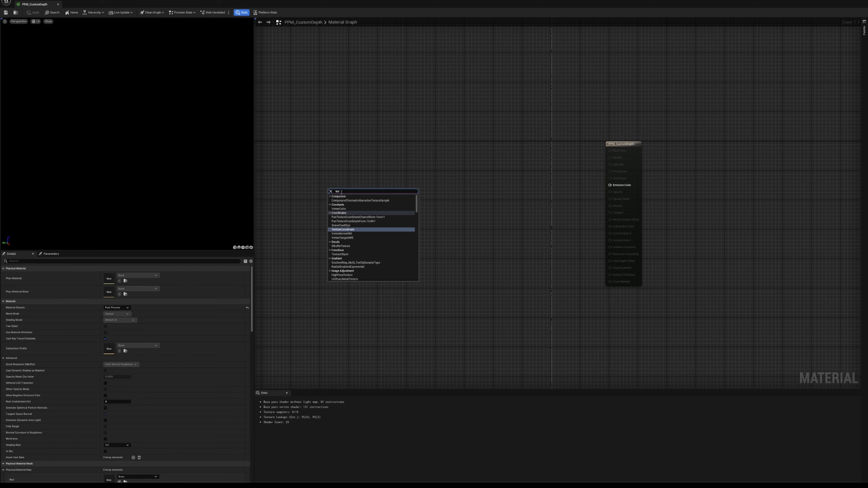
key("Return")
left_click_drag(341, 192, 381, 180)
type("scenedepth")
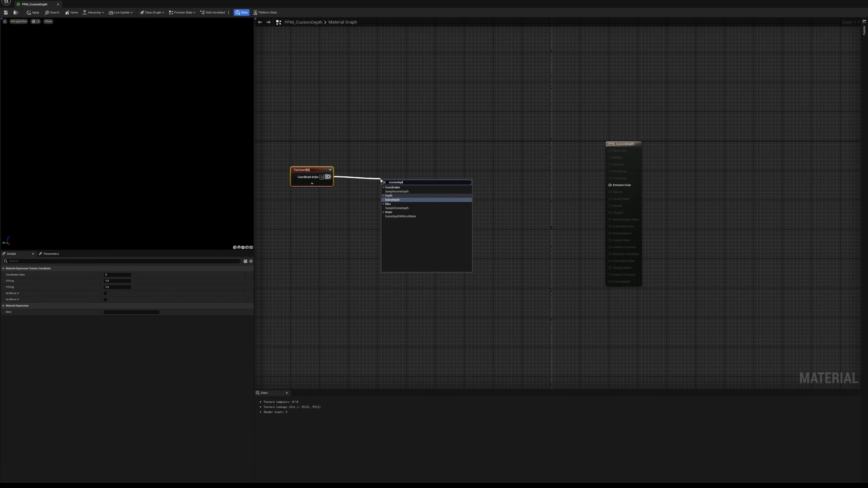
key("Return")
mouse_move(393, 186)
left_mouse_down()
mouse_move(404, 203)
mouse_move(393, 185)
left_mouse_up()
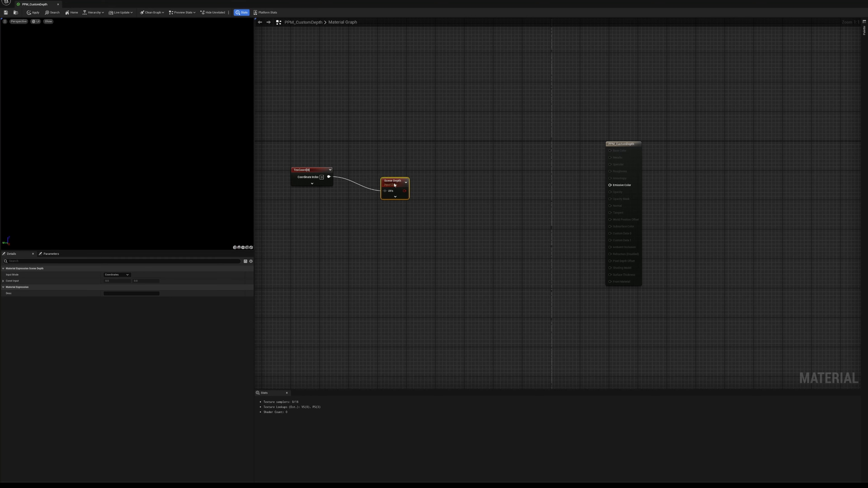
- Add a SceneColor node below the SceneDepth node in the PPM_CustomDepth graph
left_click(390, 204)
right_click(389, 206)
type("scene c")
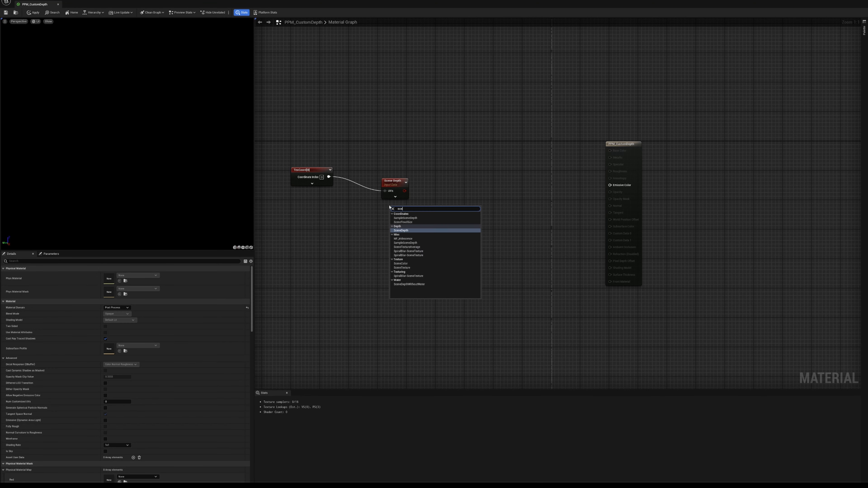
key("Down")
key("Down")
key("Down")
key("Down")
key("Down")
key("Down")
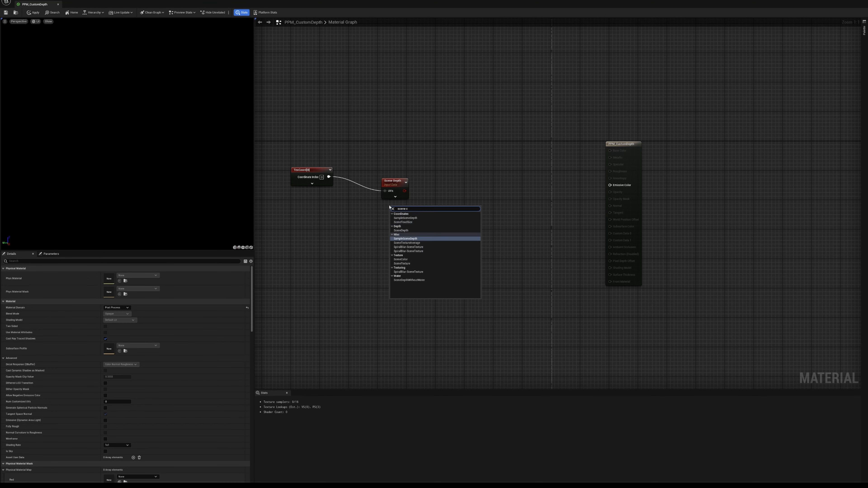
key("Return")
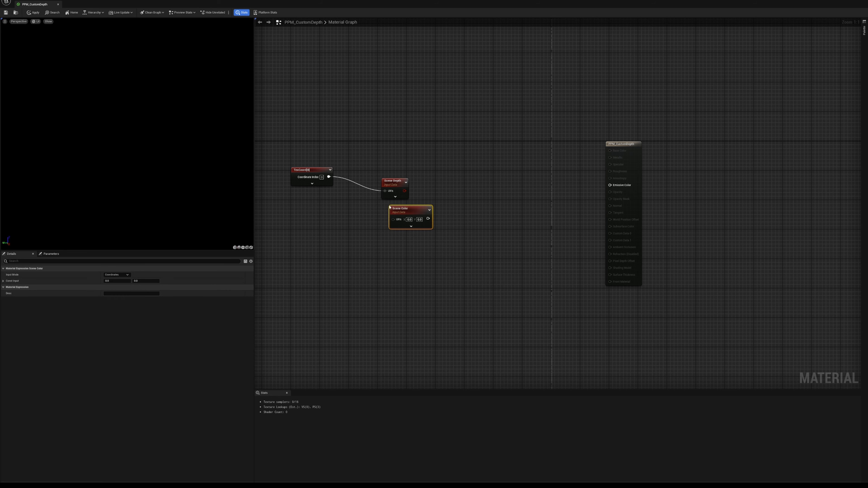
- Add a SceneTexture node and space it, SceneColor and SceneDepth out vertically
left_click(392, 239)
right_click(392, 239)
type("scenetex")
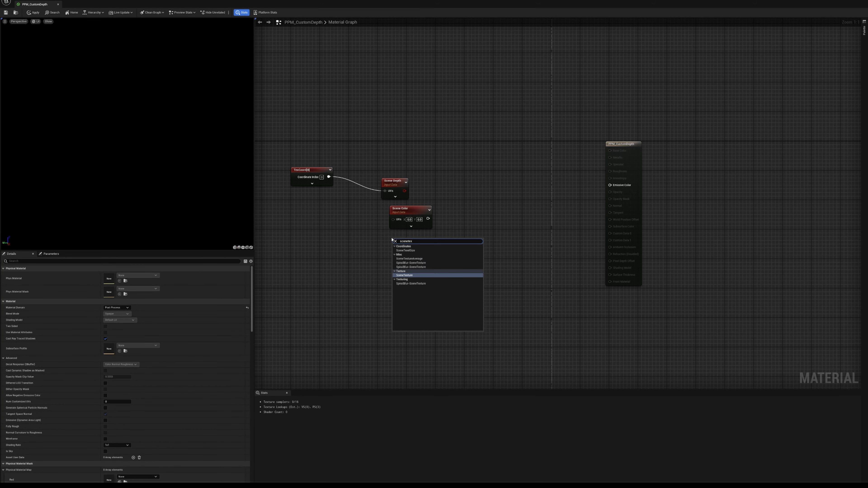
key("Return")
left_click_drag(406, 243, 387, 271)
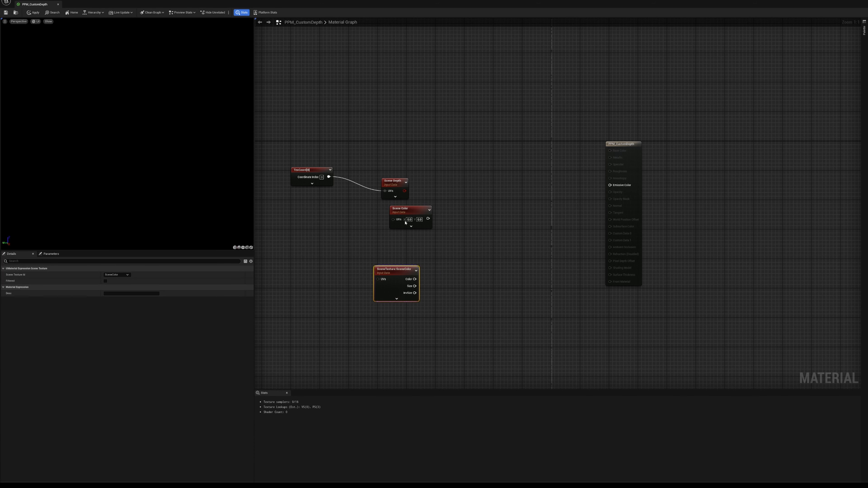
left_click_drag(408, 210, 389, 223)
left_click_drag(394, 181, 394, 170)
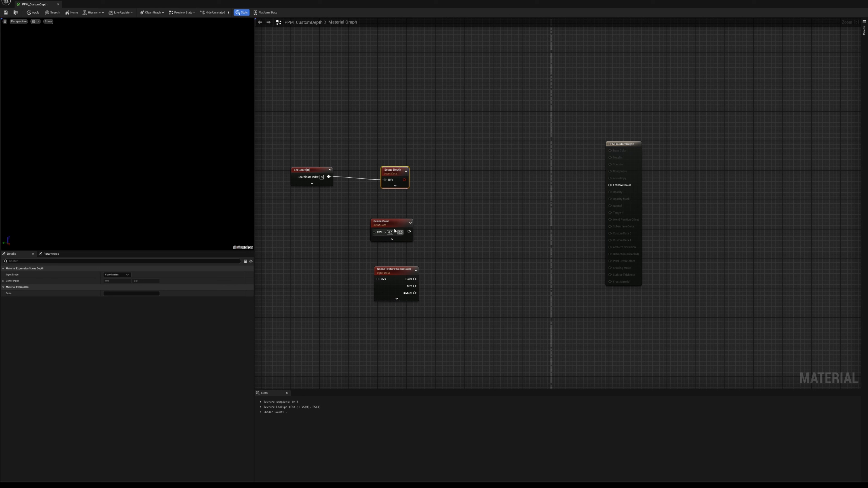
- Delete the SceneColor and SceneTexture nodes from the graph
left_click_drag(388, 216, 413, 311)
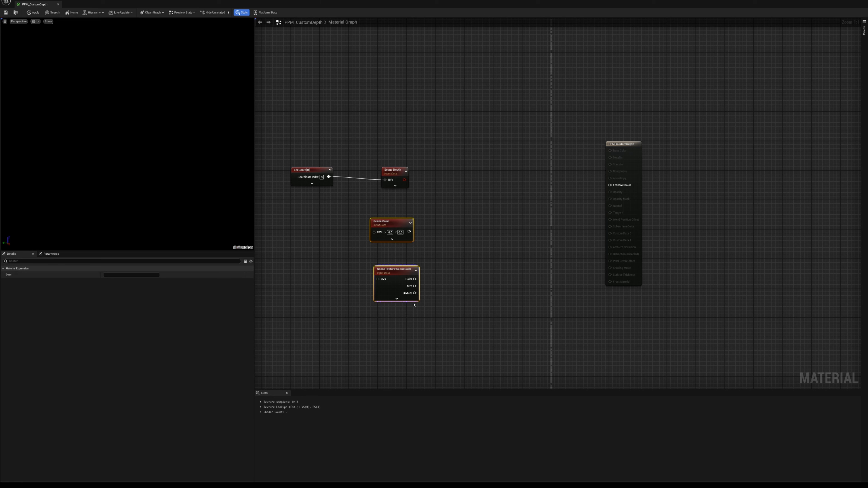
key("Delete")
- Align SceneDepth with the TextureCoordinate node and feed its output into input A of a new Subtract node
left_click_drag(394, 172, 393, 170)
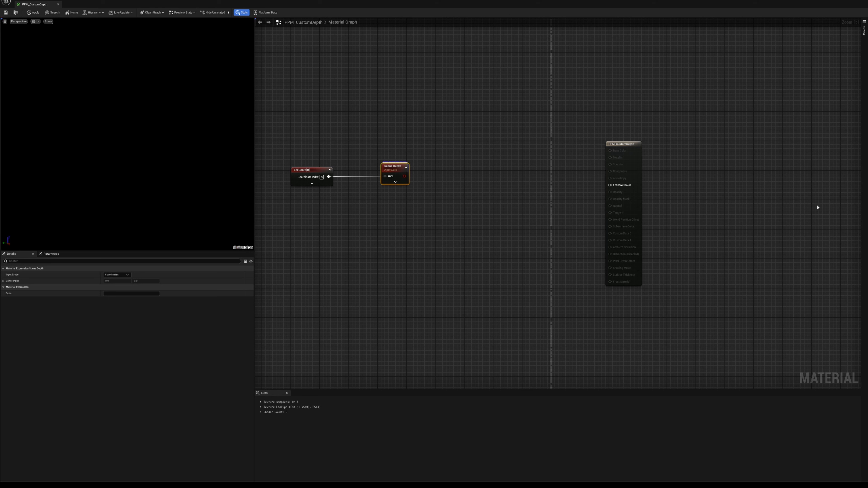
left_click_drag(403, 176, 465, 171)
type("subtr")
key("Return")
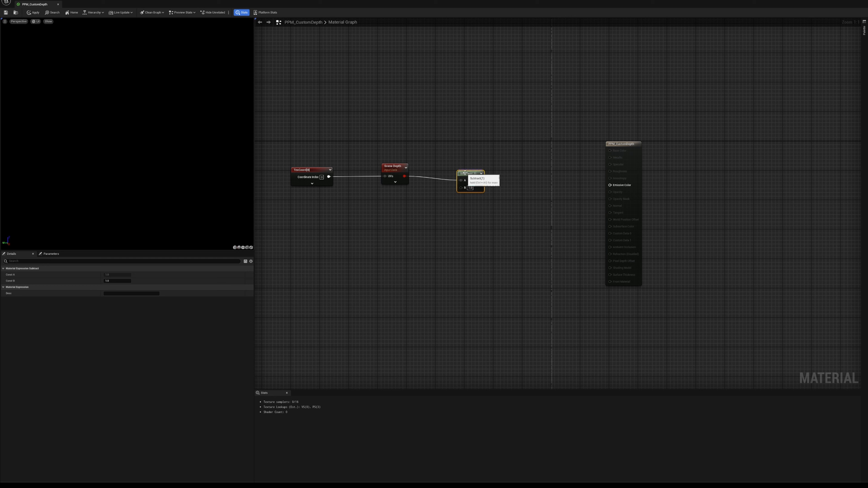
- Add a ScalarParameter node named DepthStart below the SceneDepth node
right_click(394, 212)
type("scalar")
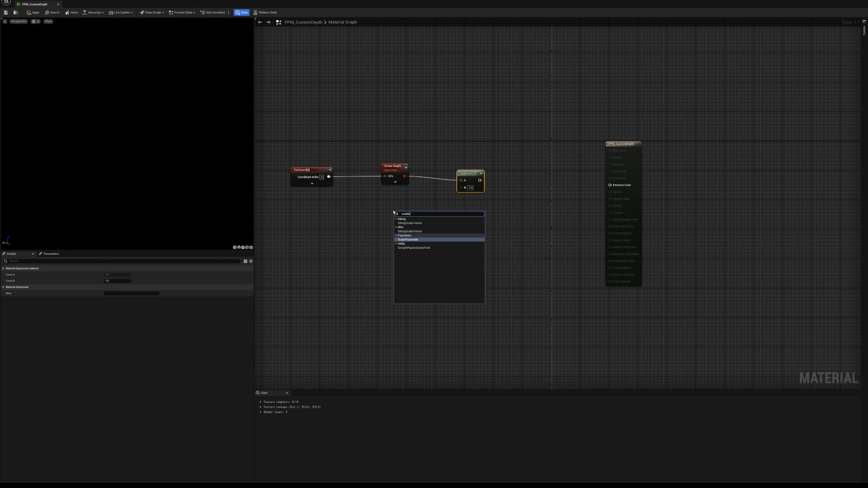
key("Return")
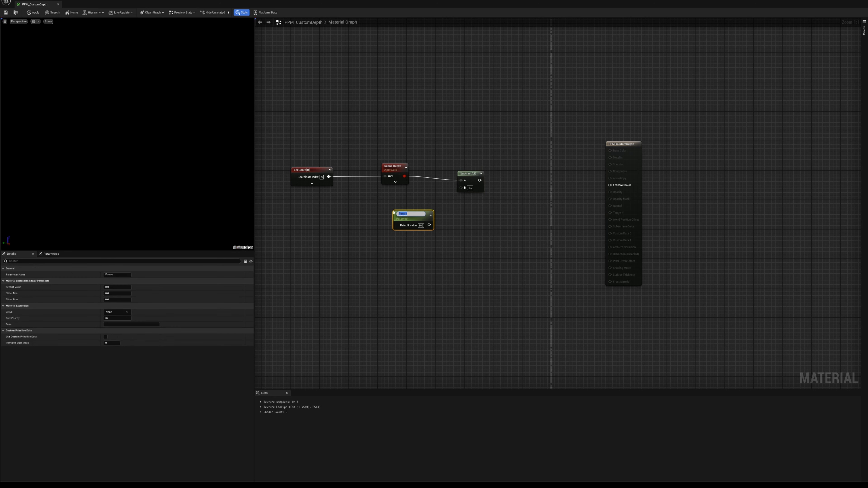
type("DepthStart")
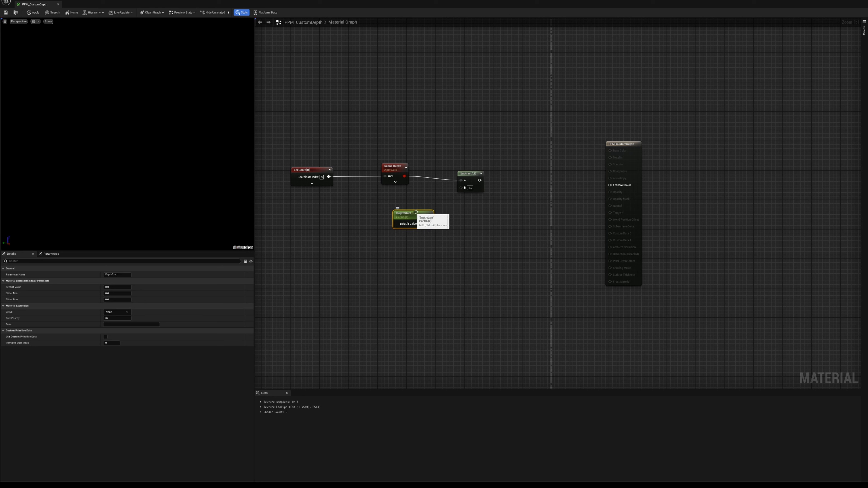
key("Return")
- Connect DepthStart to Subtract's B input and feed Subtract's output into input A of a new Divide node
left_click_drag(397, 215, 531, 174)
type("divide")
key("Return")
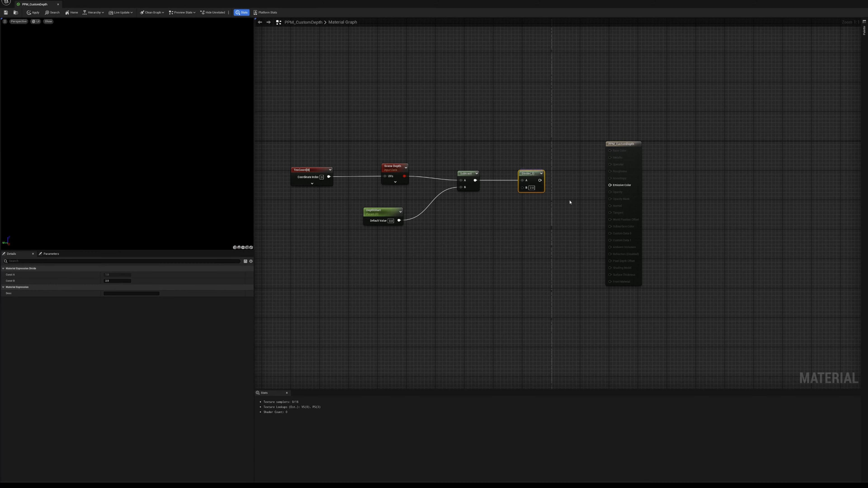
- Add a ScalarParameter named DepthEnd as Divide's B input and connect Divide's output to the material's Emissive Color
right_click(439, 216)
type("scalarpa")
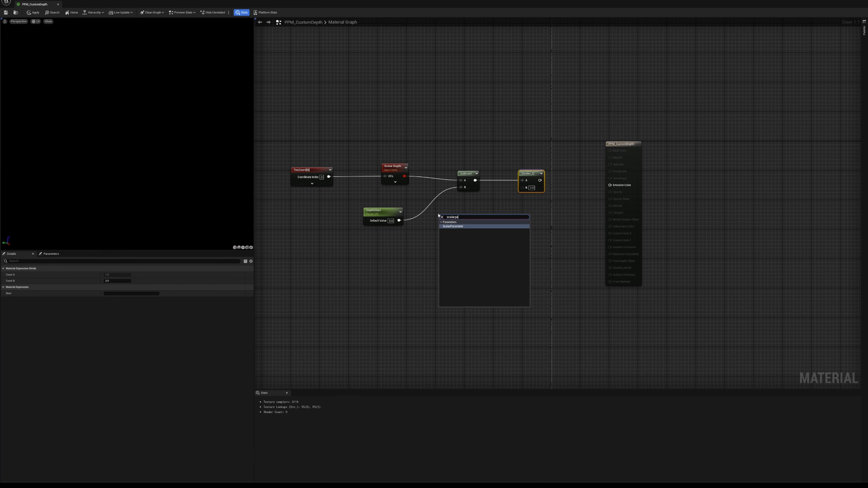
key("Return")
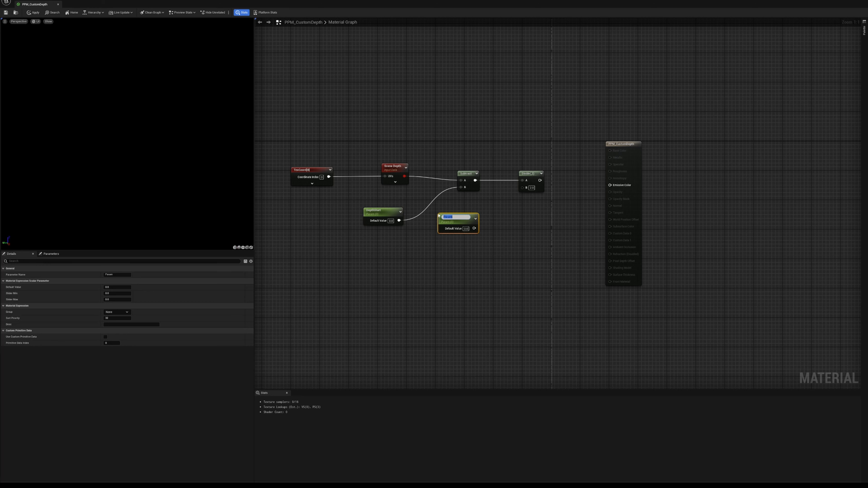
type("DepthEnd")
key("Return")
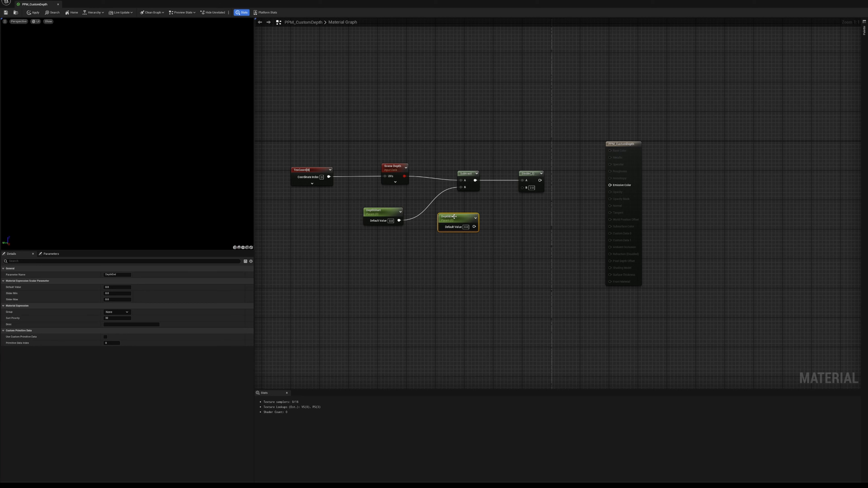
left_click_drag(474, 226, 653, 162)
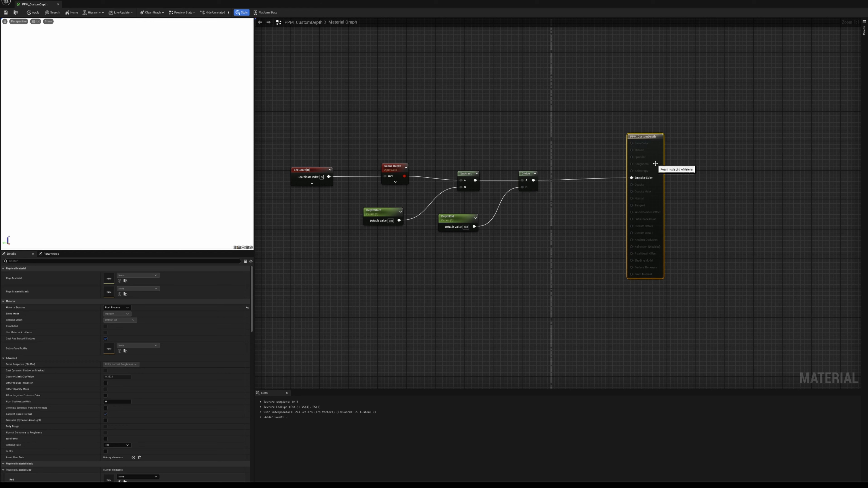
- Tidy the graph by moving TextureCoordinate up, aligning SceneDepth with Subtract, and lining up DepthStart and DepthEnd below the chain
left_click(491, 215)
left_click_drag(392, 166, 393, 169)
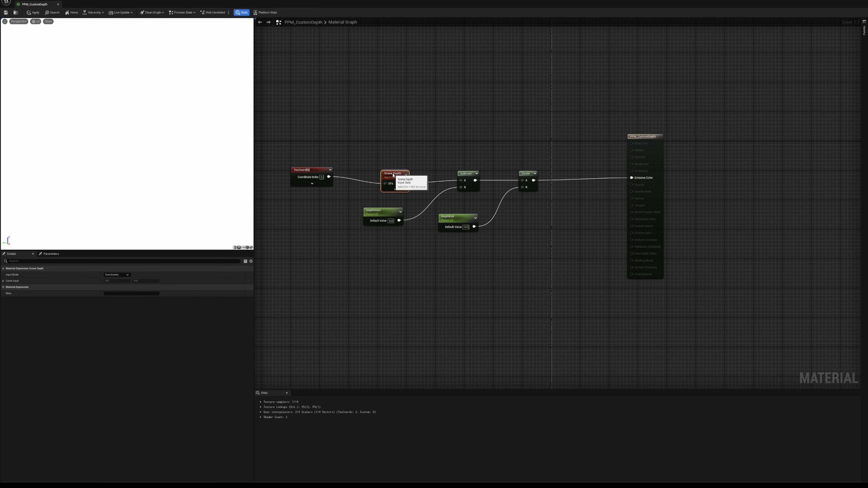
left_click_drag(315, 170, 315, 151)
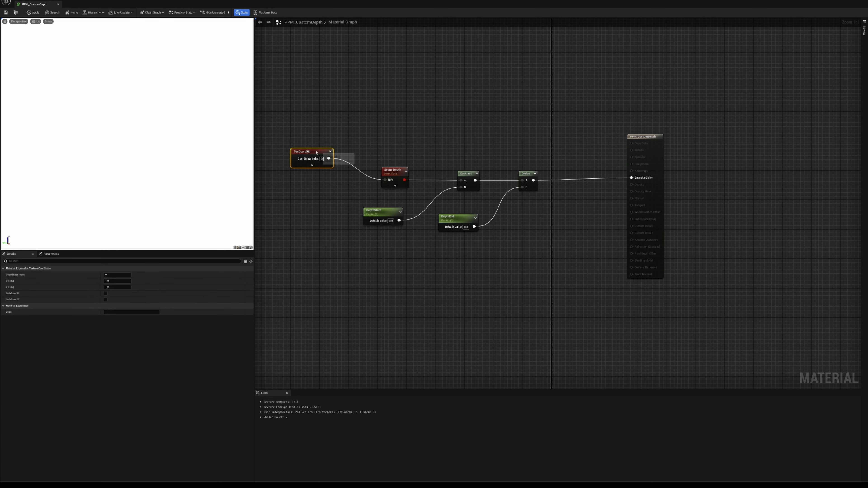
left_click_drag(457, 222, 475, 222)
left_click_drag(381, 211, 403, 211)
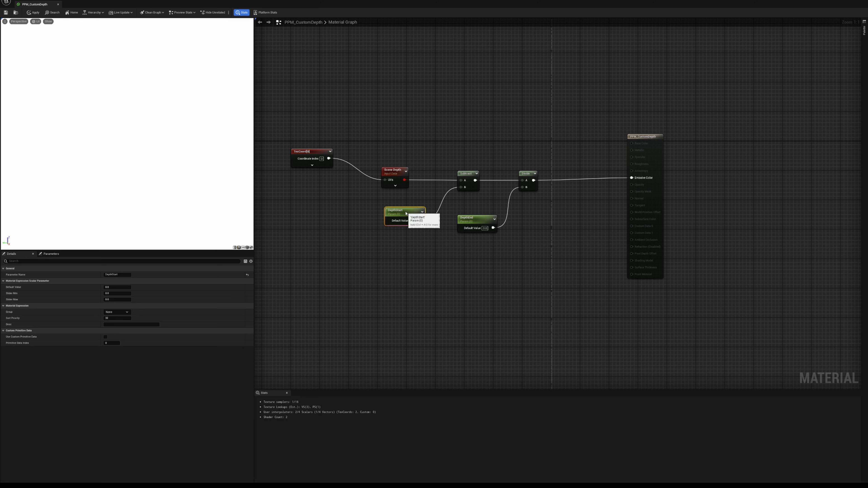
left_click_drag(480, 221, 480, 214)
- Set DepthEnd's default value to 500 and save the PPM_CustomDepth material
left_click(529, 224)
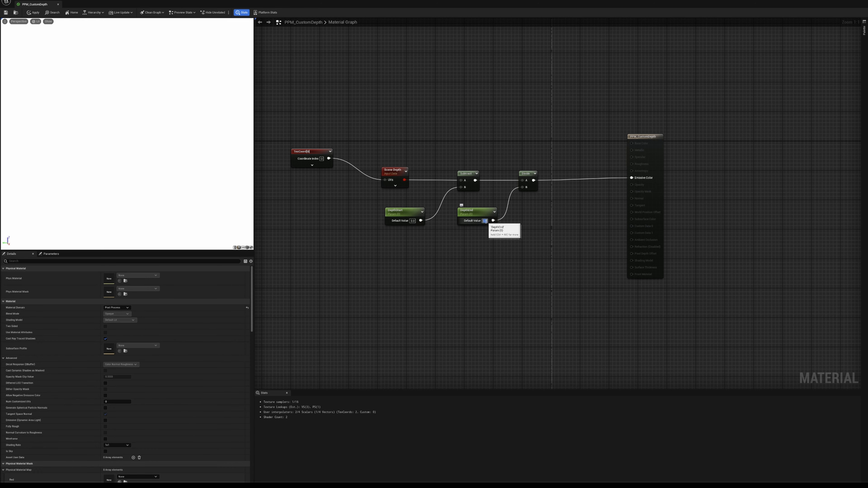
type("500")
key("Return")
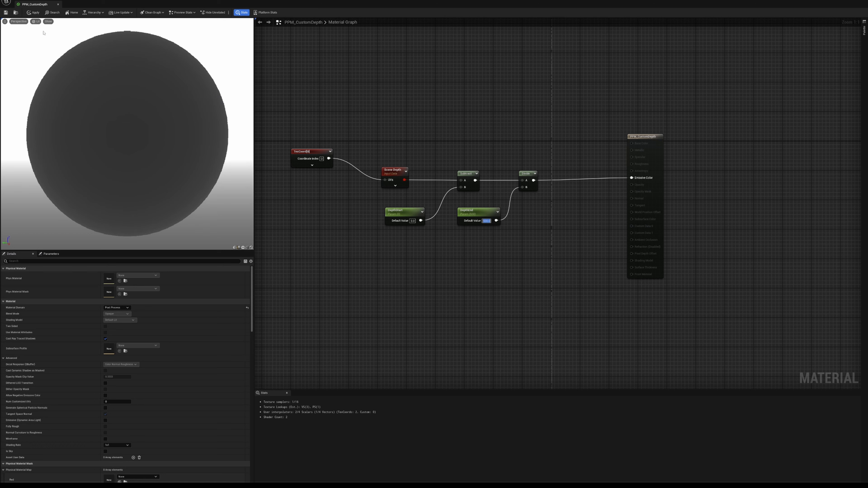
left_click(5, 13)
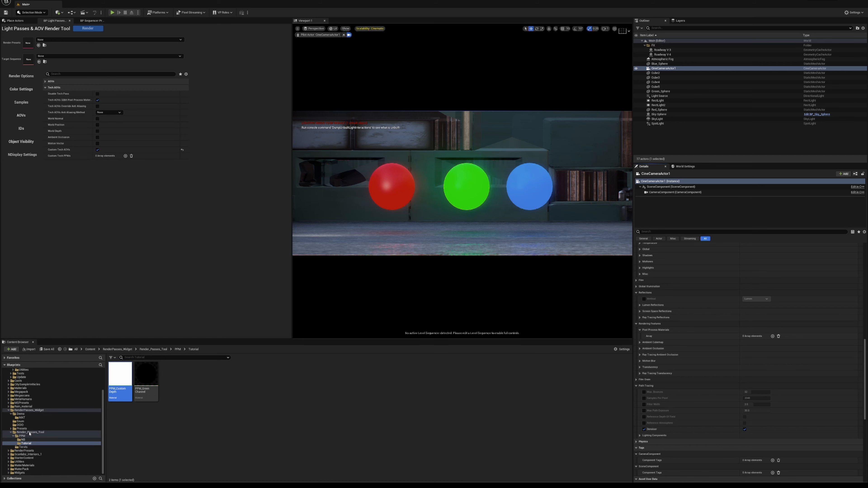
- Create a material instance of PPM_CustomDepth named PPM_CustomDepth_Inst_NB in the Tutorial folder
scroll(29, 398, "up", 3)
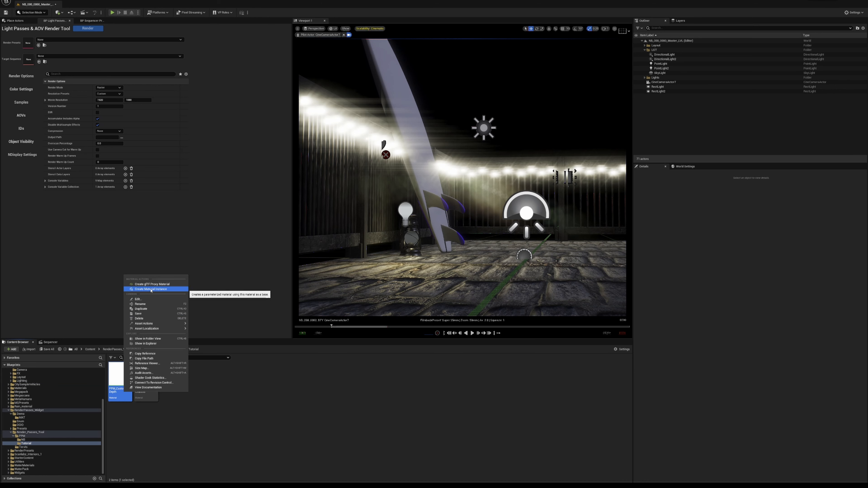
left_click(118, 391)
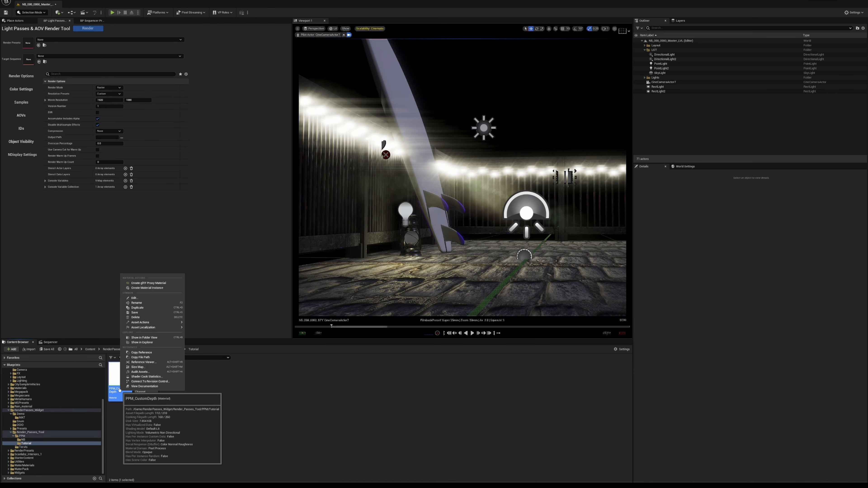
left_click(146, 287)
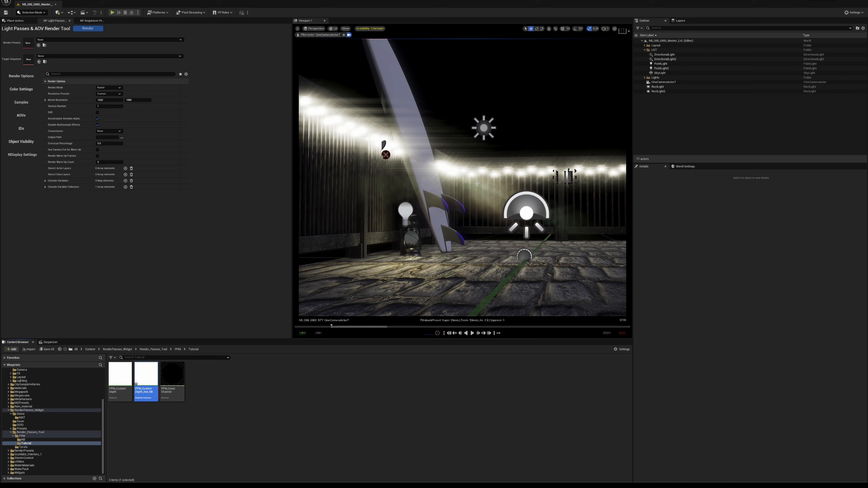
- Add an asset element to CineCameraActor7's Post Process Materials array and assign PPM_CustomDepth_Inst_NB to it
left_click(661, 82)
scroll(734, 291, "up", 3)
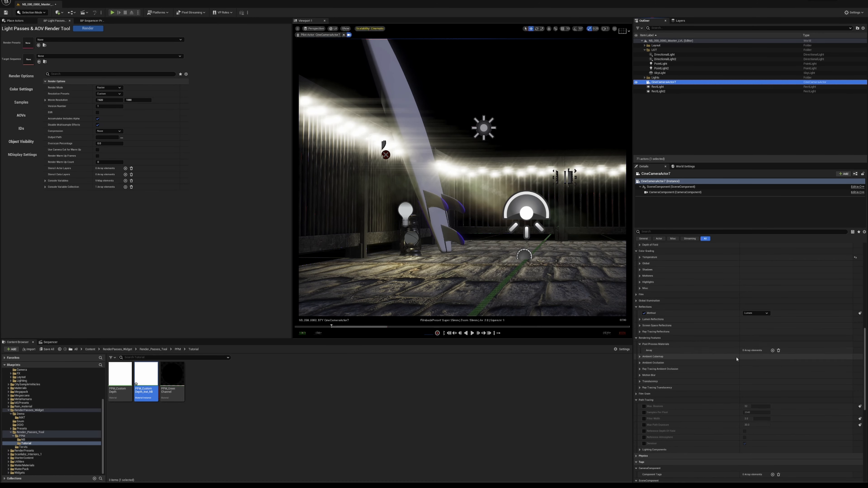
left_click(772, 350)
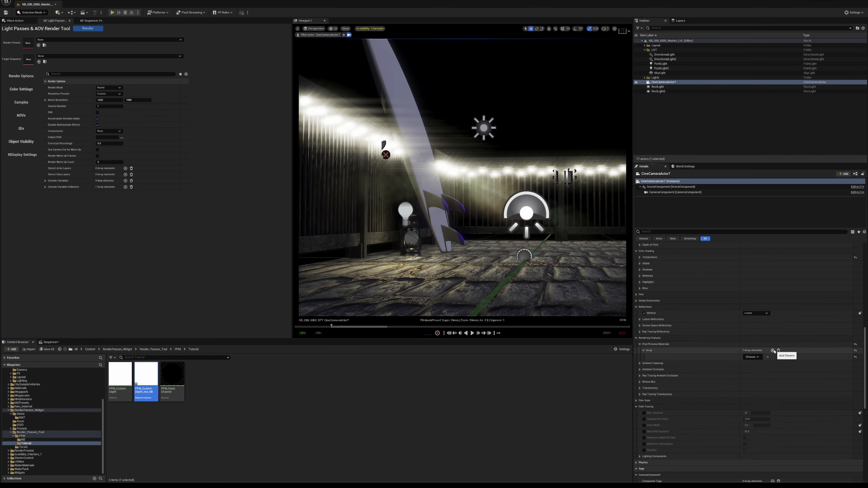
left_click_drag(146, 376, 751, 356)
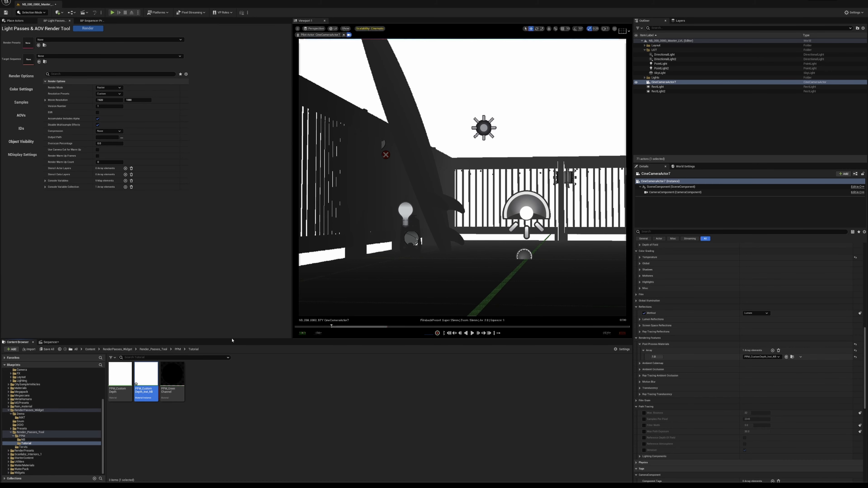
- Open PPM_CustomDepth_Inst_NB beside the viewport and override its DepthEnd parameter with about 62
double_click(146, 375)
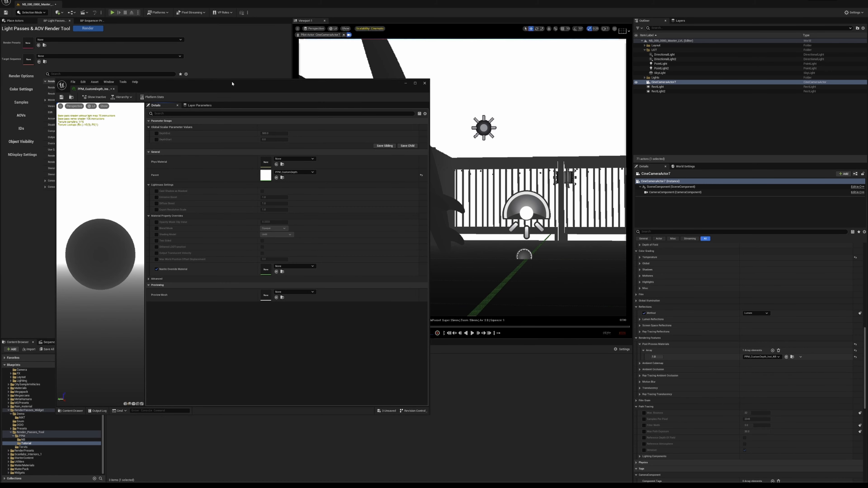
left_click_drag(232, 84, 179, 52)
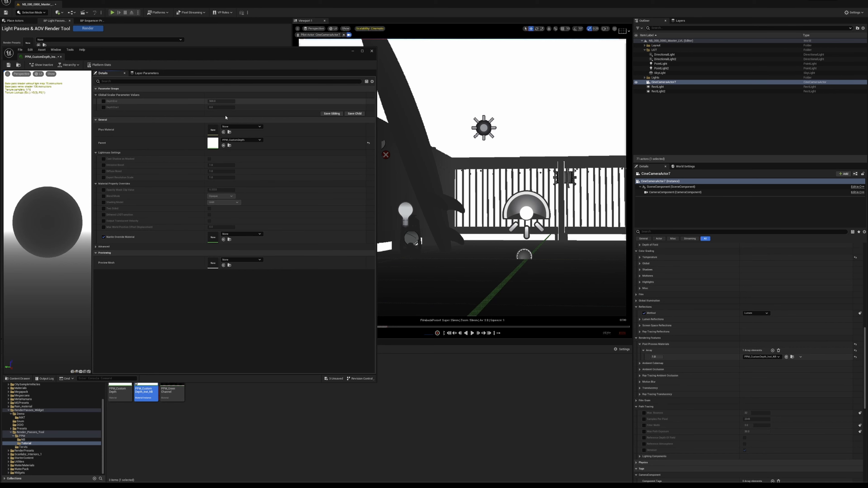
left_click(104, 101)
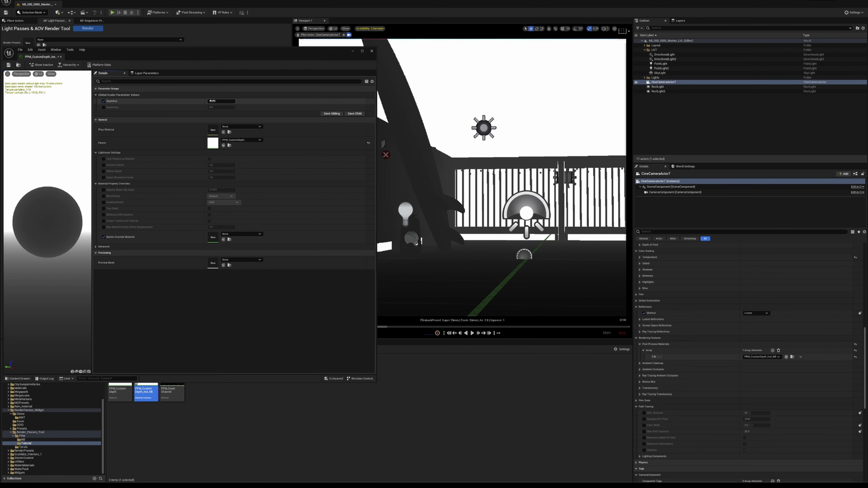
mouse_move(221, 101)
left_mouse_down()
mouse_move(239, 101)
mouse_move(215, 101)
left_mouse_up()
- Override the instance's DepthStart parameter with about 74 and save the material instance
left_click(103, 108)
left_click_drag(221, 107, 215, 107)
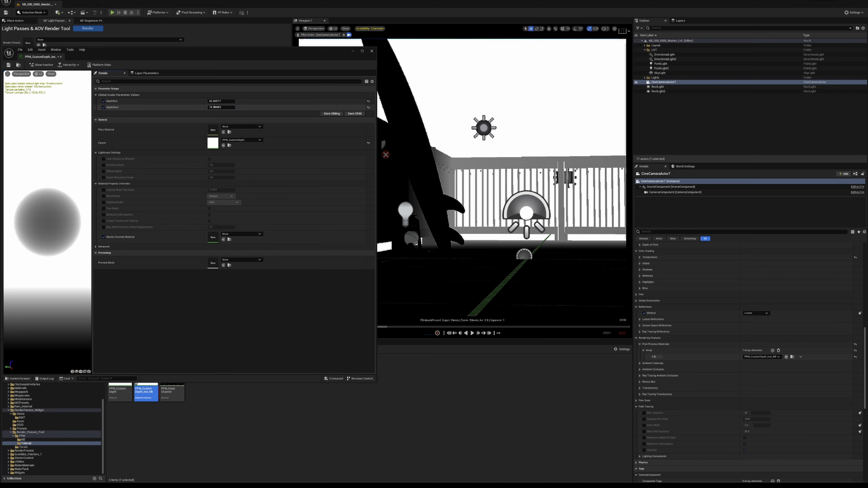
left_click_drag(174, 56, 208, 57)
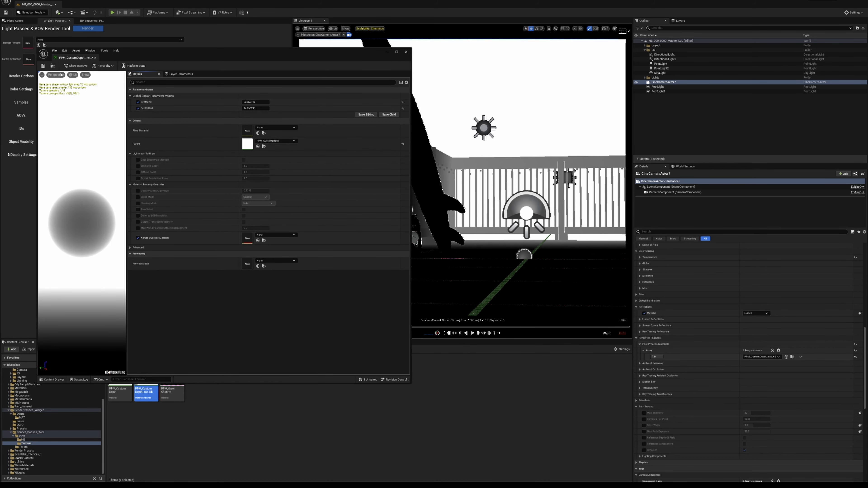
left_click(43, 66)
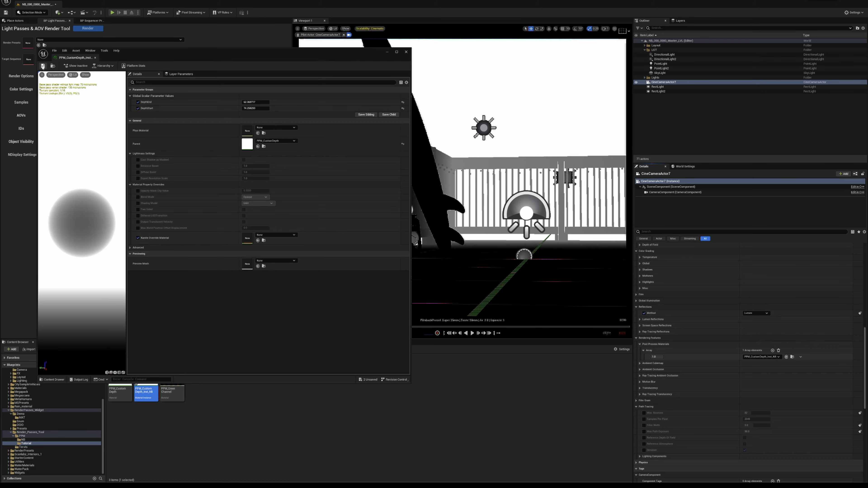
- Enable Custom Tech AOVs in the render tool and add an enabled Custom Tech PPMs entry using PPM_CustomDepth_Inst_NB
left_click(406, 52)
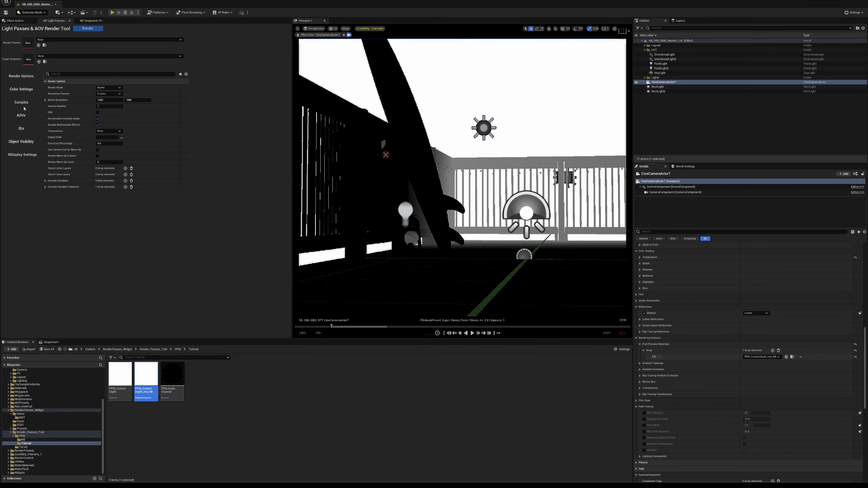
left_click(25, 116)
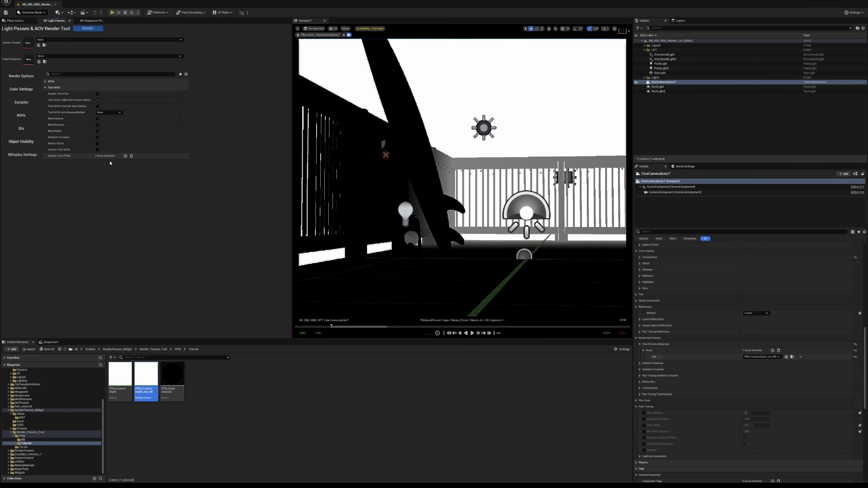
left_click(125, 156)
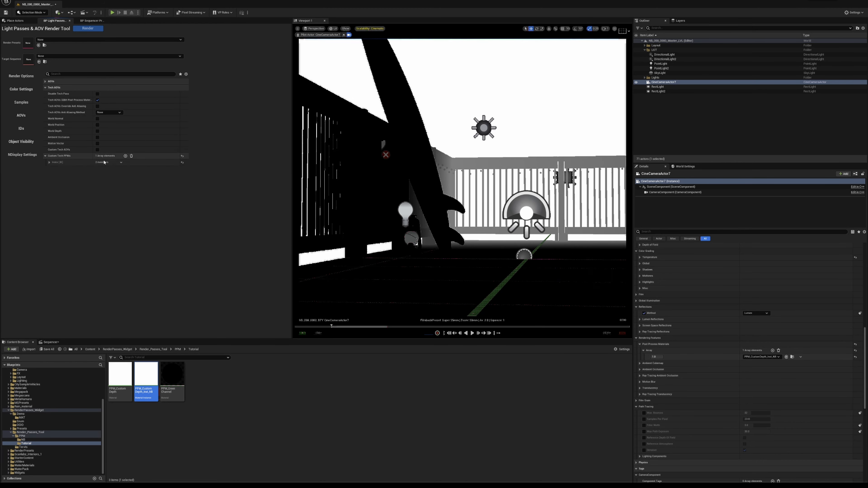
left_click(49, 162)
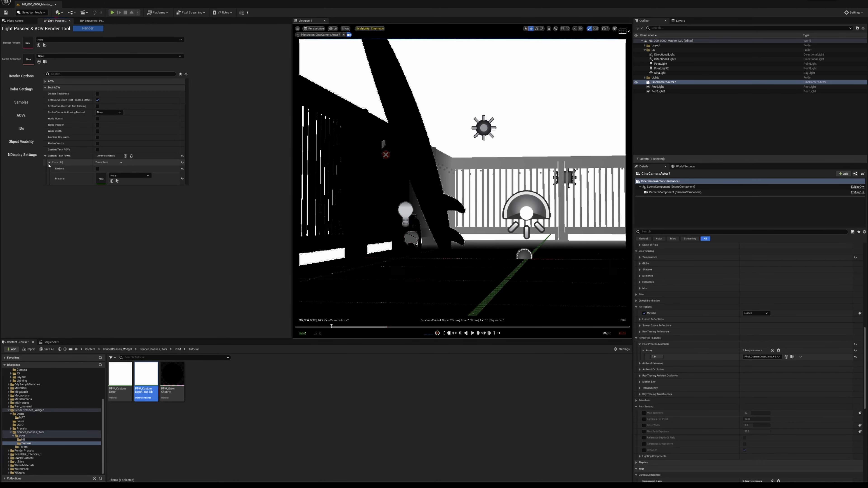
left_click(98, 150)
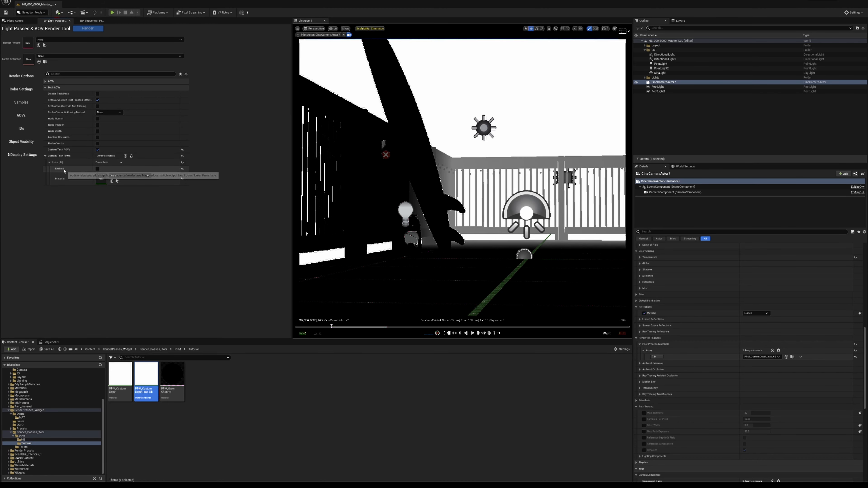
left_click(97, 168)
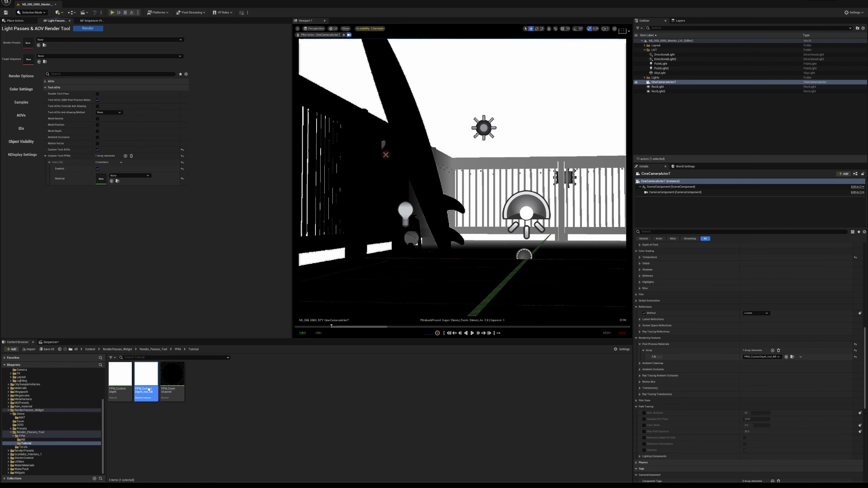
left_click_drag(149, 389, 102, 178)
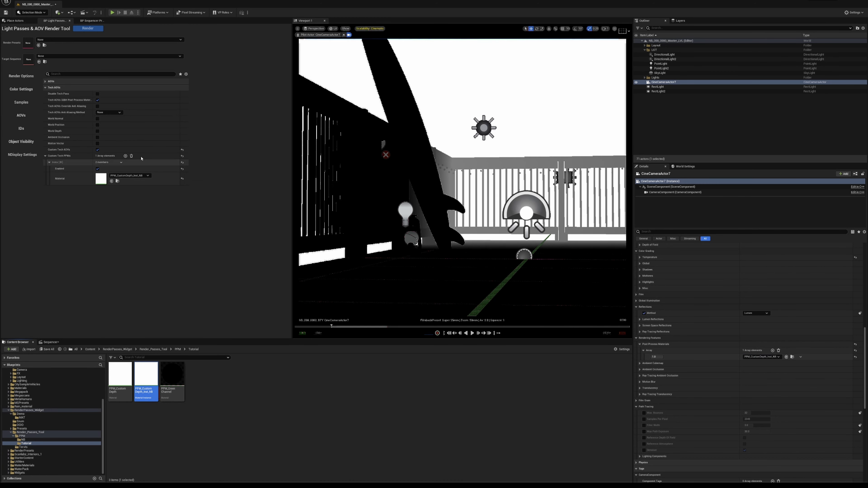
- Clear CineCameraActor7's Post Process Materials array and collapse the Custom Tech PPMs list in the render tool
left_click(778, 350)
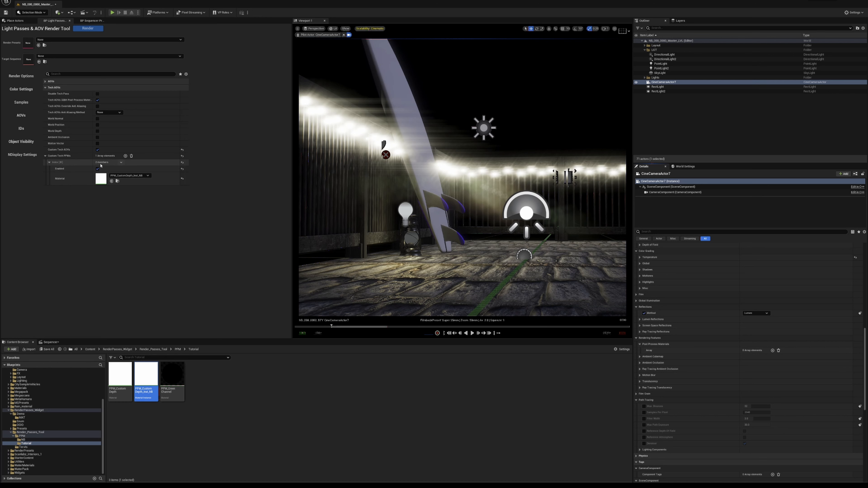
left_click(45, 155)
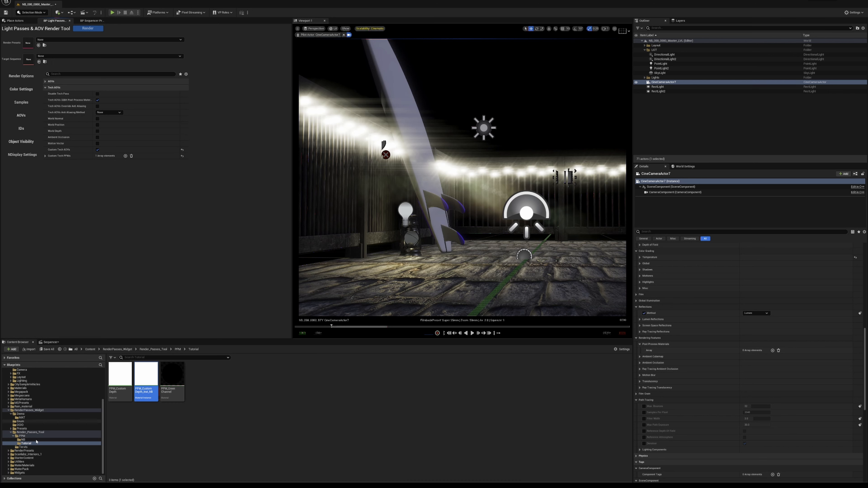
- Create a data asset of class BP_Presets named NB_TutorialRender in the Presets folder
left_click(22, 428)
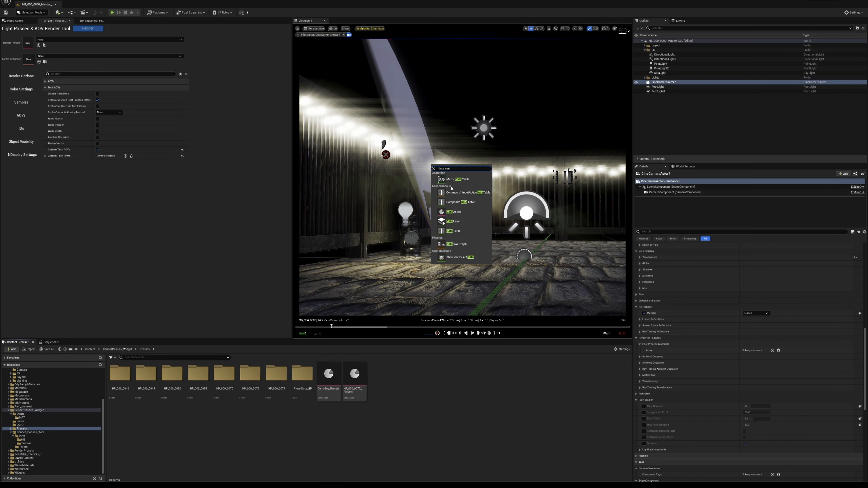
left_click(451, 180)
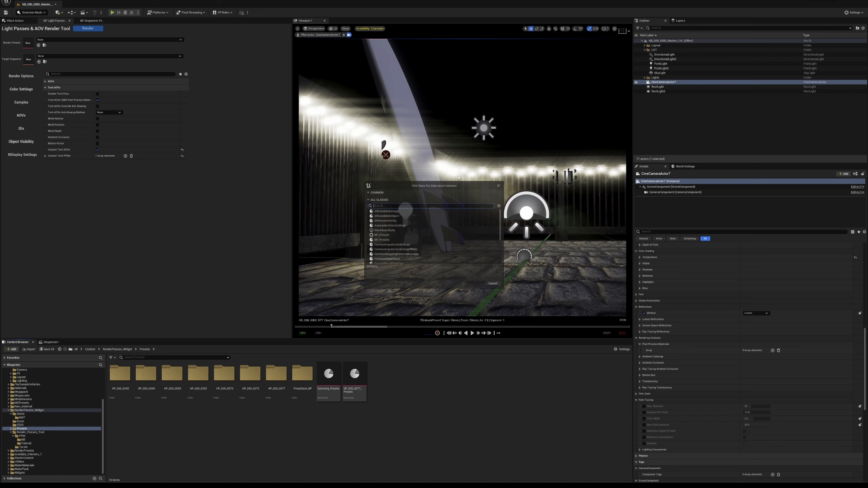
type("BP_")
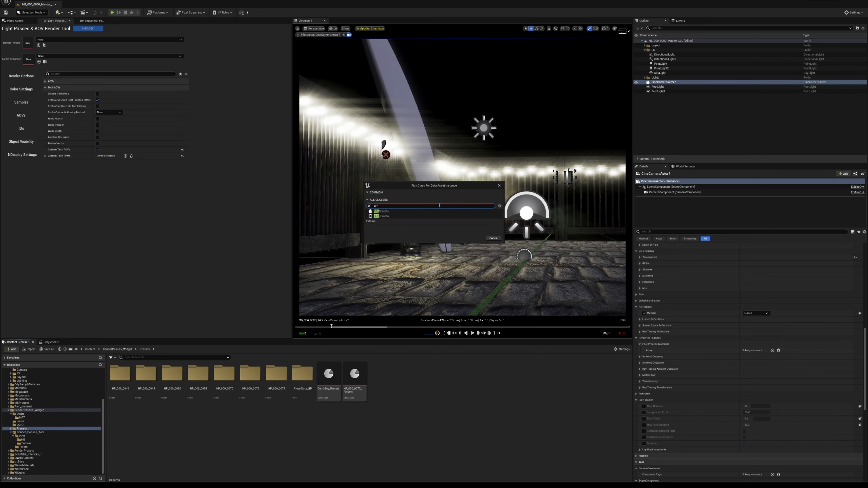
type("pre")
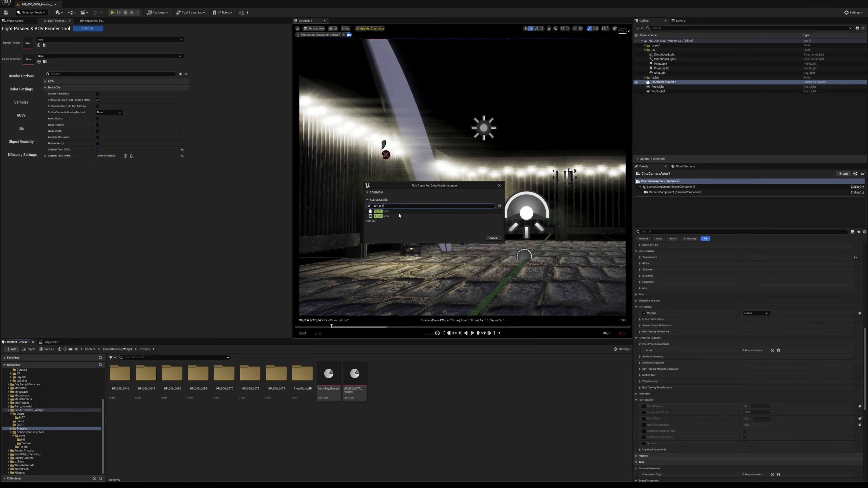
left_click(390, 211)
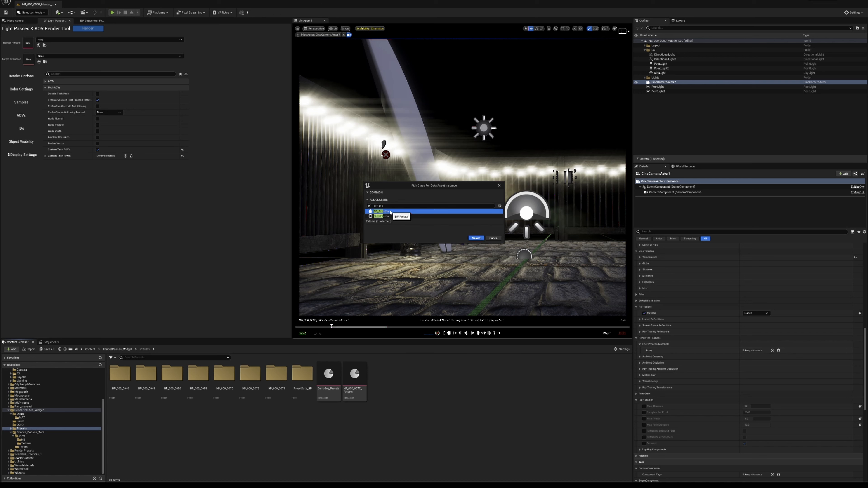
left_click(475, 238)
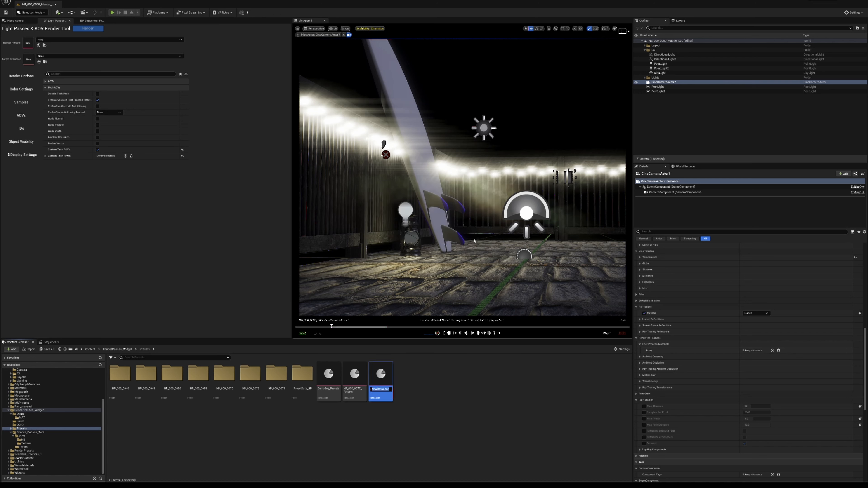
type("NB_TutorialRender")
key("Return")
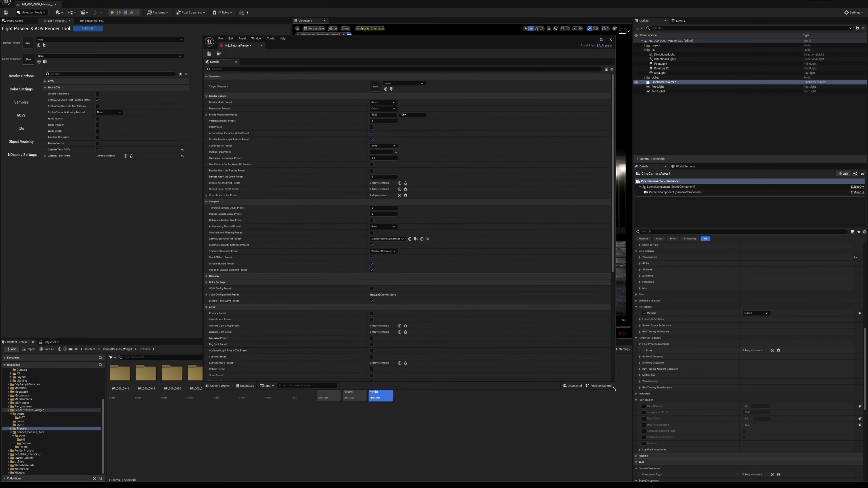
- Enable Custom Tech AOVs in the NB_TutorialRender preset and add an enabled Custom Tech PPMs element with the custom depth material instance
scroll(337, 265, "down", 5)
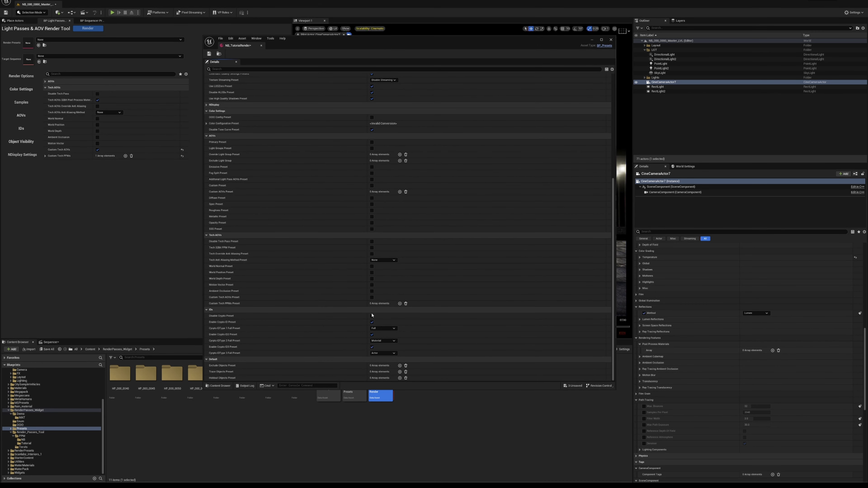
left_click(371, 297)
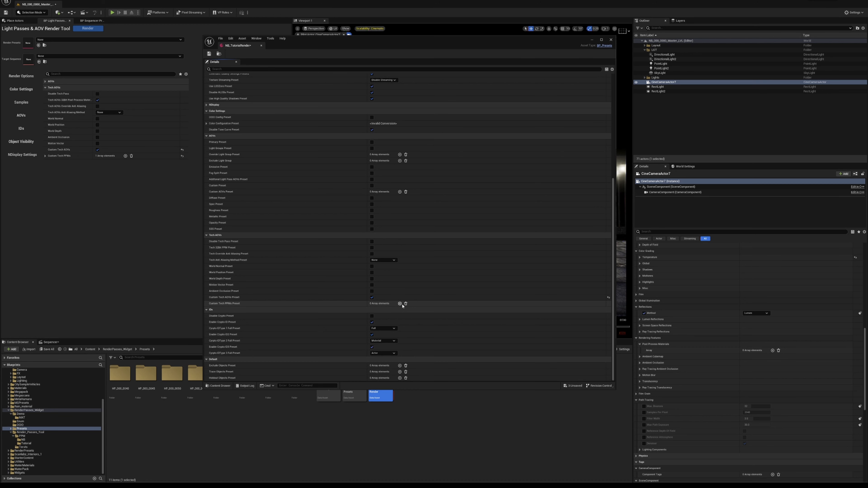
left_click(399, 303)
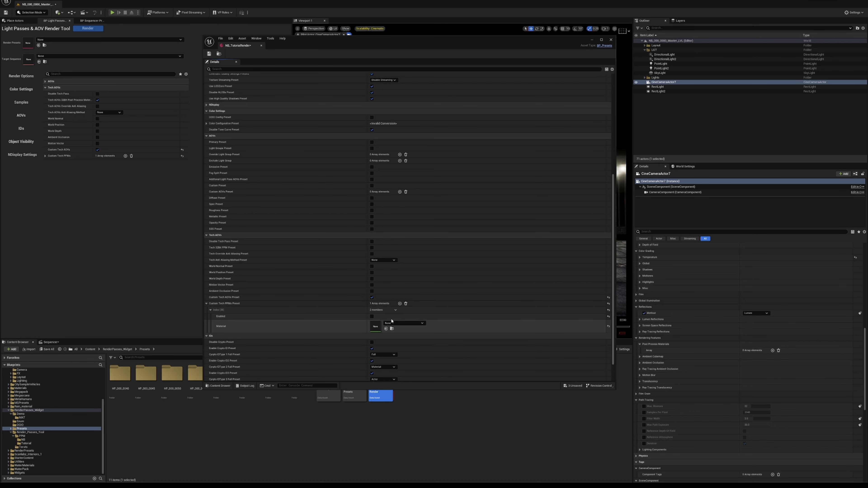
left_click(371, 316)
left_click(404, 323)
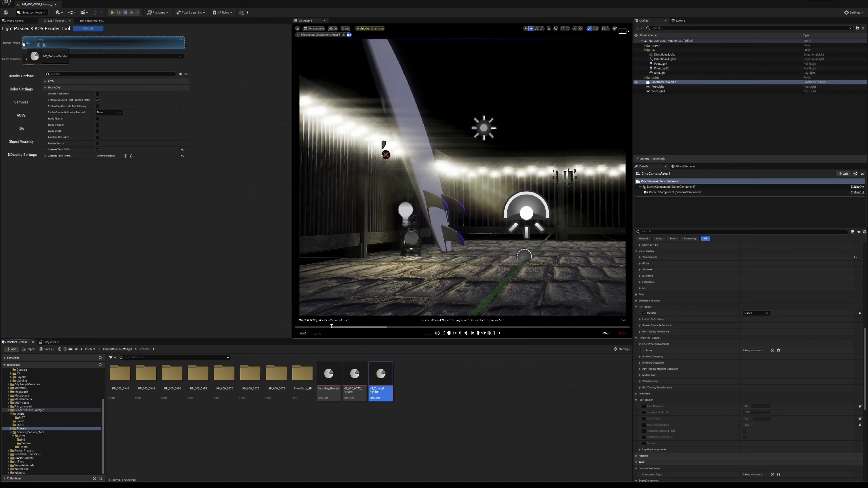
- Load NB_TutorialRender as the render preset and inspect its Custom Tech PPMs entry in the AOV settings
left_click(21, 129)
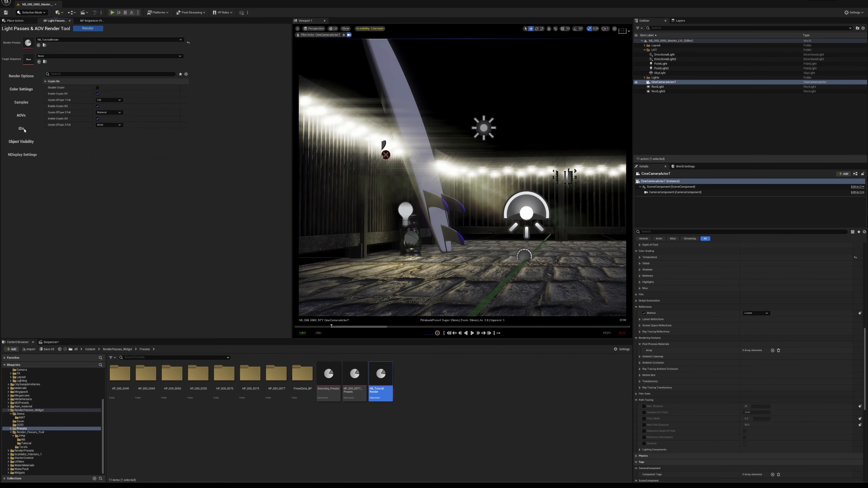
left_click(21, 115)
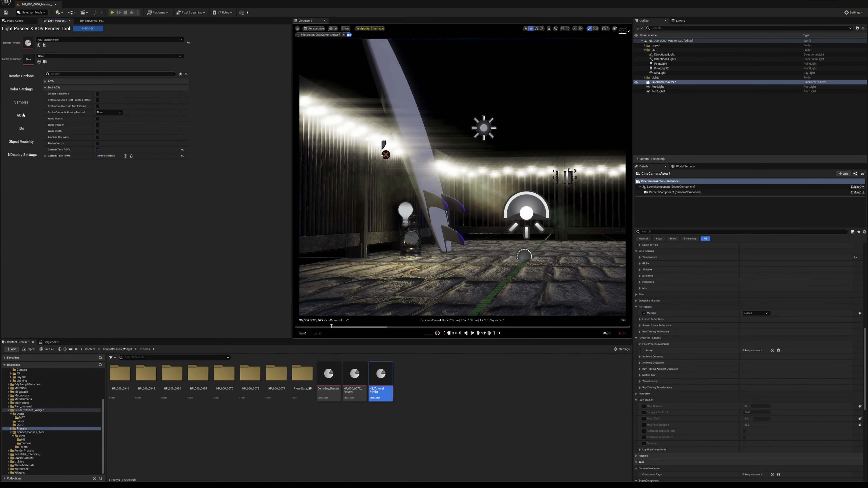
left_click(45, 156)
left_click(50, 162)
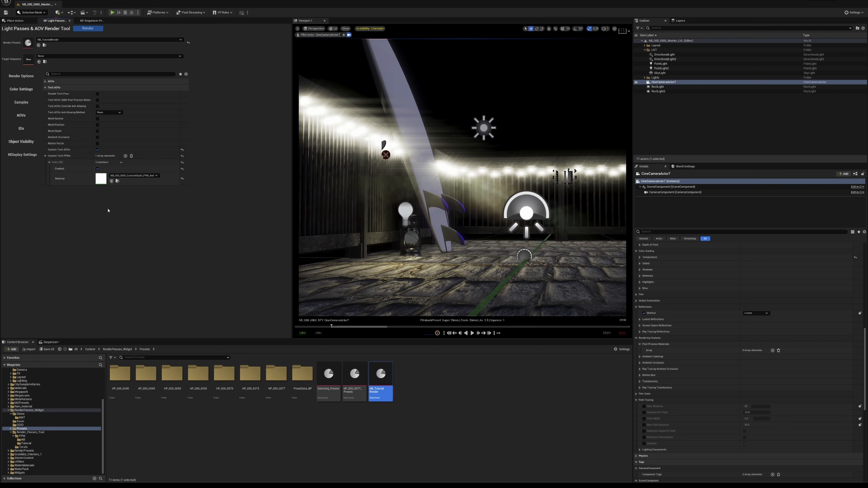
left_click(46, 88)
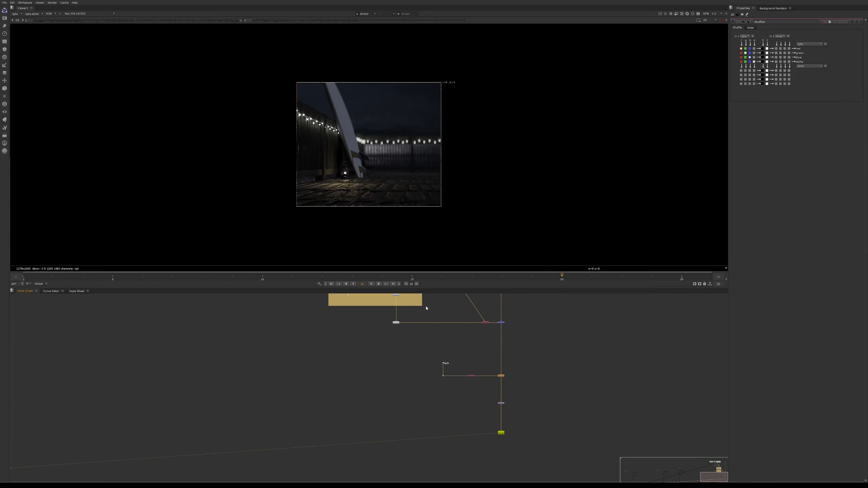
- Switch to the Nuke composite and view the Shuffle node below the Tech AOVs backdrop
middle_click_drag(454, 329, 428, 396)
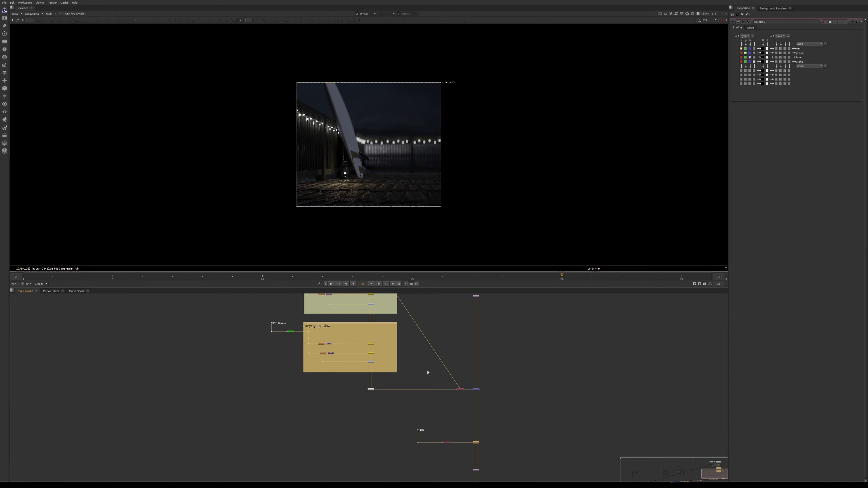
scroll(427, 373, "down", 3)
scroll(358, 134, "up", 3)
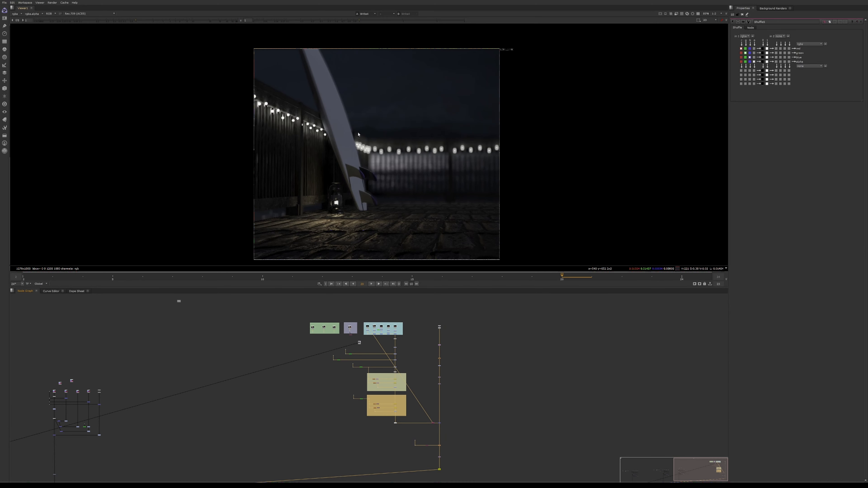
scroll(365, 327, "up", 5)
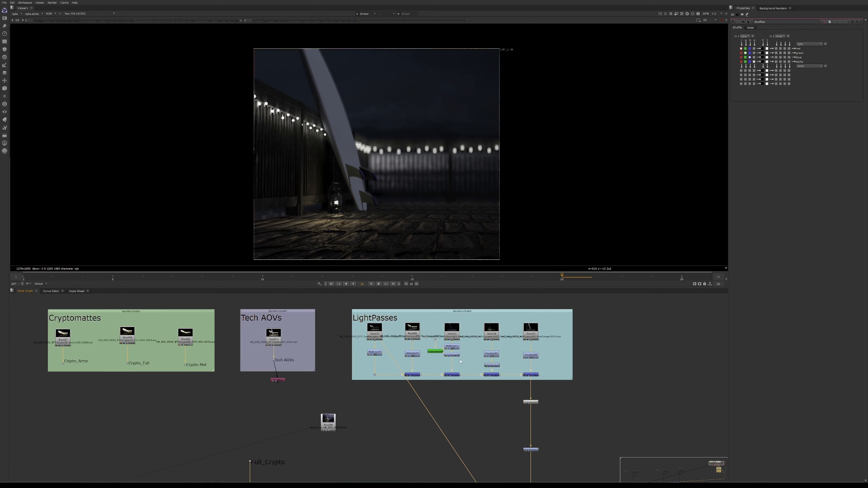
middle_click_drag(460, 362, 498, 346)
left_click_drag(313, 365, 309, 366)
key("1")
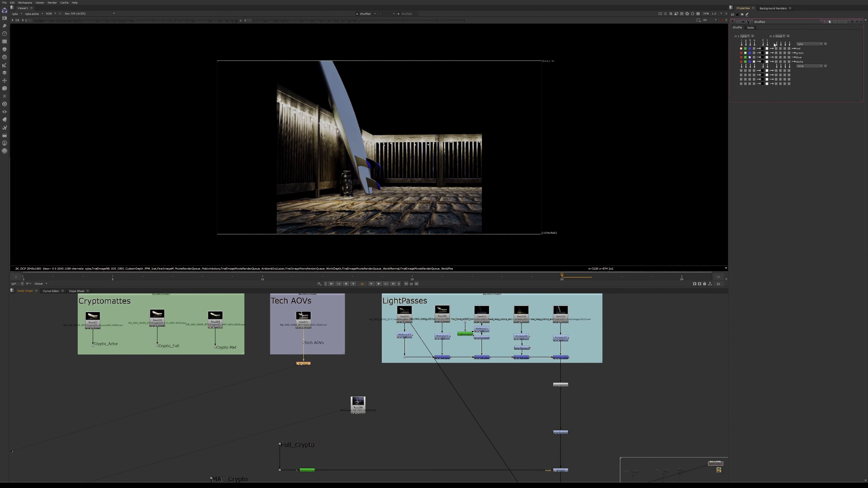
- Preview the Shuffle node's MotionVectors, WorldDepth and AmbientOcclusion layers, and set its input layer to the CustomDepth_PPM_Inst pass
left_click(745, 36)
left_click(758, 58)
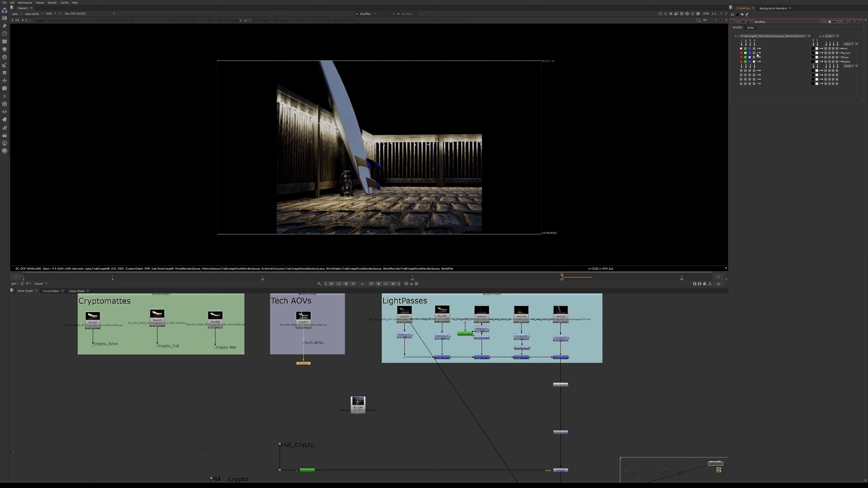
left_click(751, 36)
left_click(761, 68)
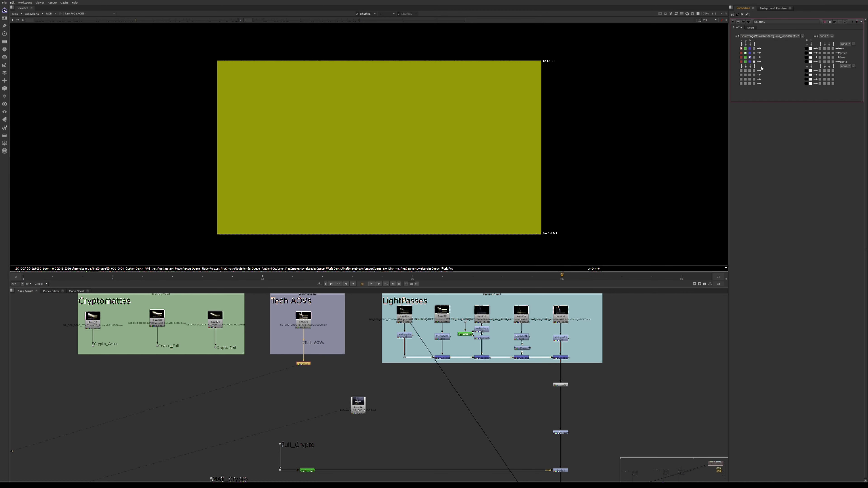
left_click(761, 36)
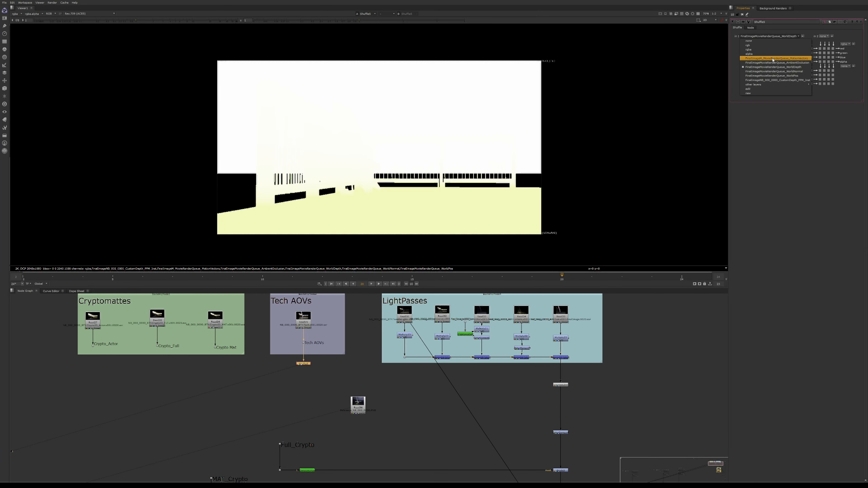
left_click(766, 63)
left_click(771, 37)
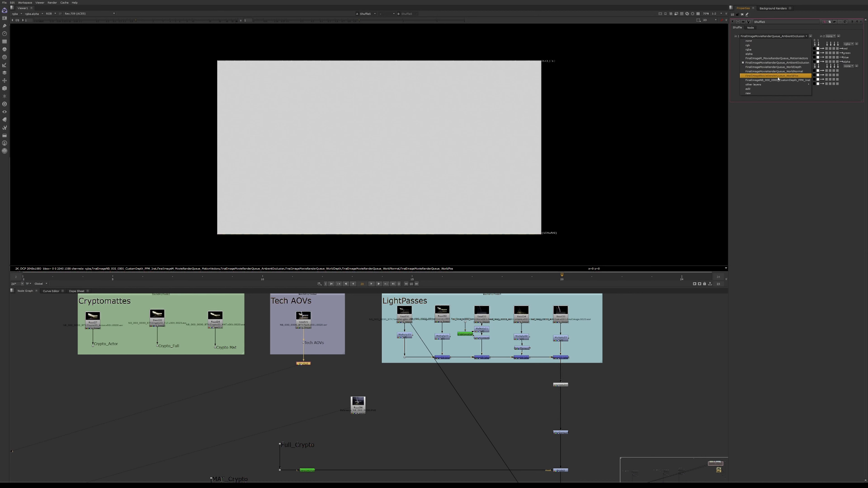
left_click(762, 77)
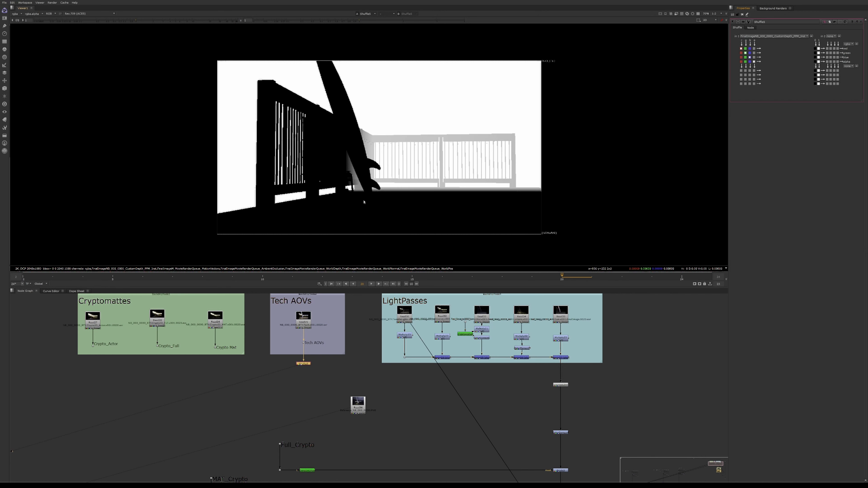
- View the output of the Tech branch's Shuffle node that feeds the Defocus mask
scroll(425, 461, "down", 6)
middle_click_drag(424, 461, 344, 186)
scroll(446, 371, "up", 4)
scroll(446, 372, "up", 5)
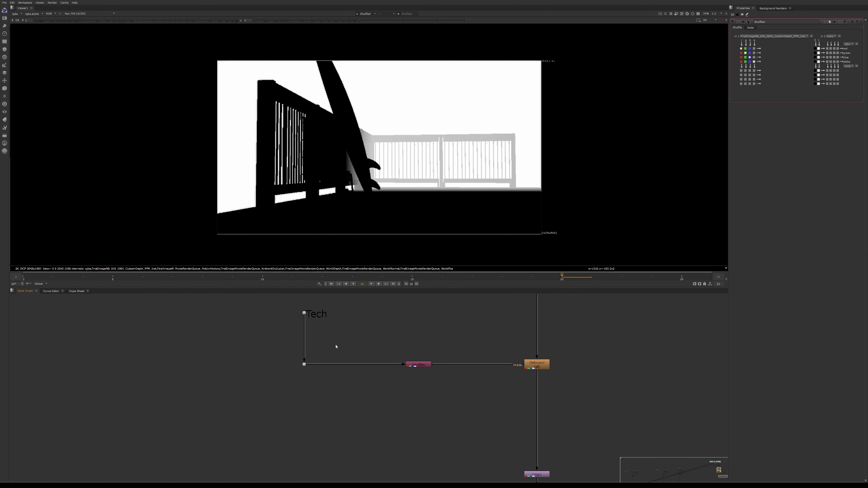
left_click(418, 364)
key("1")
- View the Defocus node's result and toggle the node off and on to compare the background blur
left_click(542, 370)
key("1")
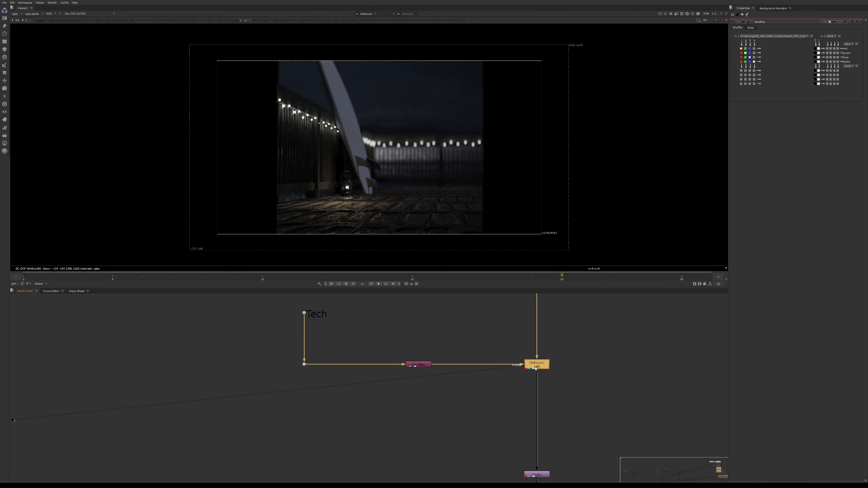
key("d")
key("d")
mouse_move(424, 175)
middle_mouse_down()
mouse_move(375, 180)
mouse_move(426, 191)
mouse_move(438, 181)
middle_mouse_up()
scroll(426, 192, "up", 1)
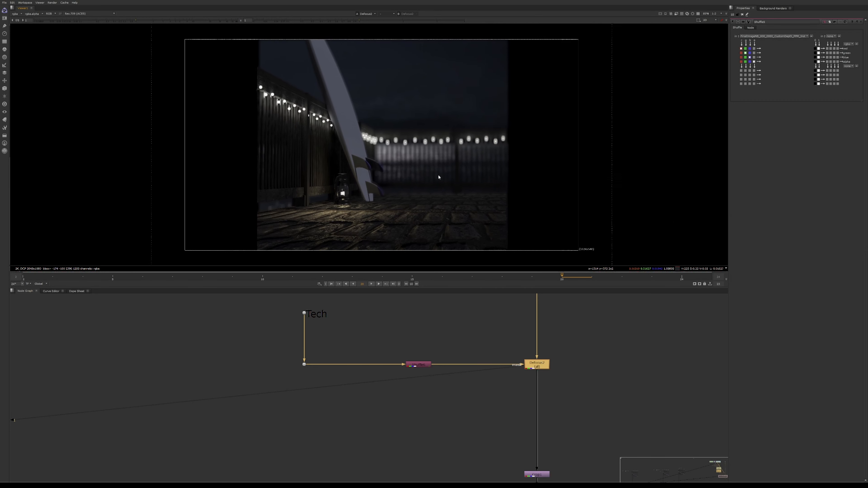